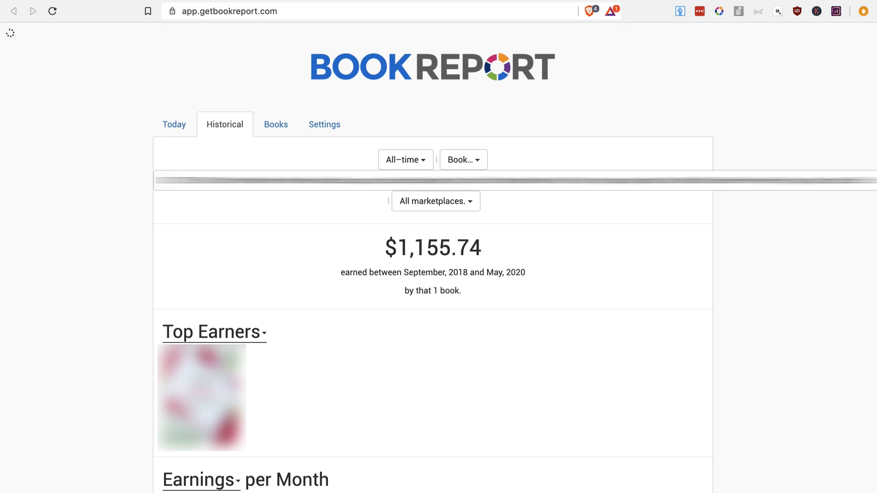
{"action": "scroll", "coordinate": [514, 73], "scroll_direction": "down", "scroll_amount": 10}
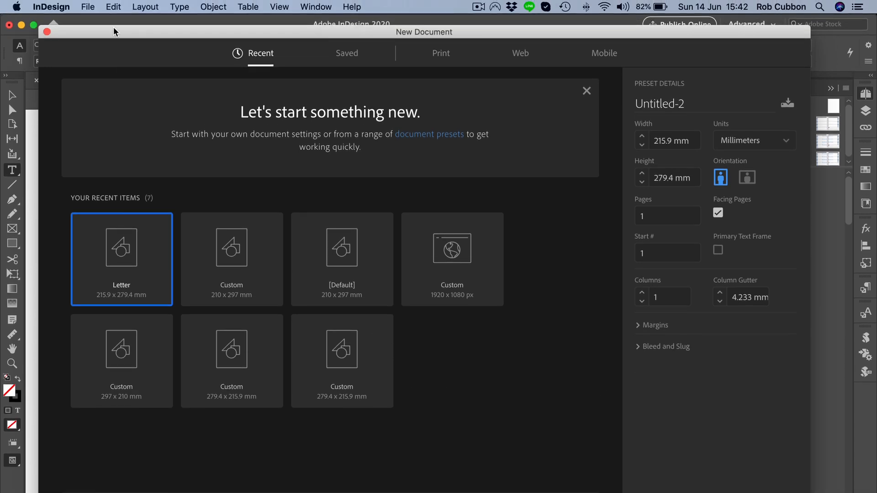
Create a new print document from the Letter preset, 215.9 x 279.4 mm, with facing pages and 12.7 mm margins.
{"action": "left_click", "coordinate": [87, 6]}
{"action": "mouse_move", "coordinate": [97, 21]}
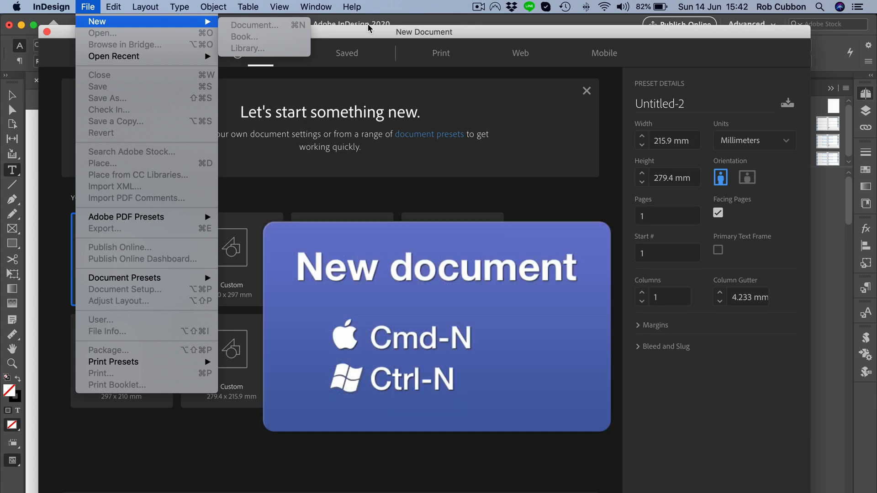
{"action": "left_click", "coordinate": [372, 32]}
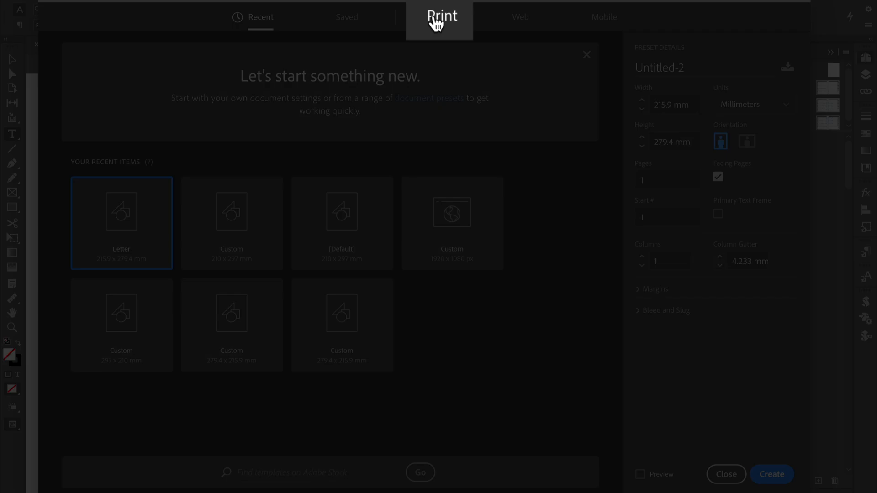
{"action": "left_click", "coordinate": [437, 59]}
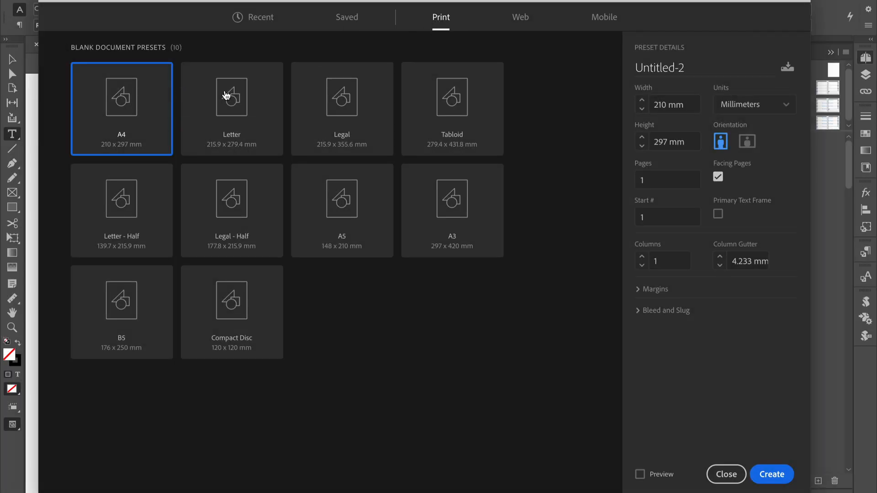
{"action": "left_click", "coordinate": [246, 97]}
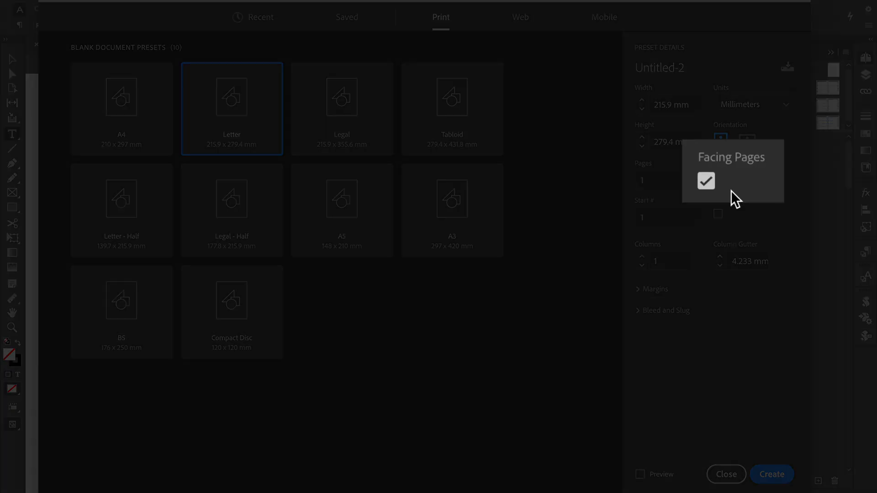
{"action": "left_click", "coordinate": [653, 288]}
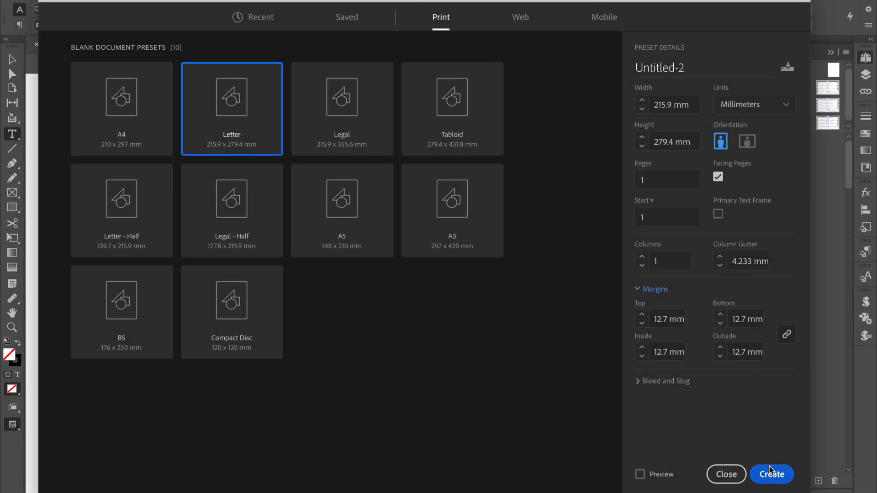
{"action": "left_click", "coordinate": [771, 473]}
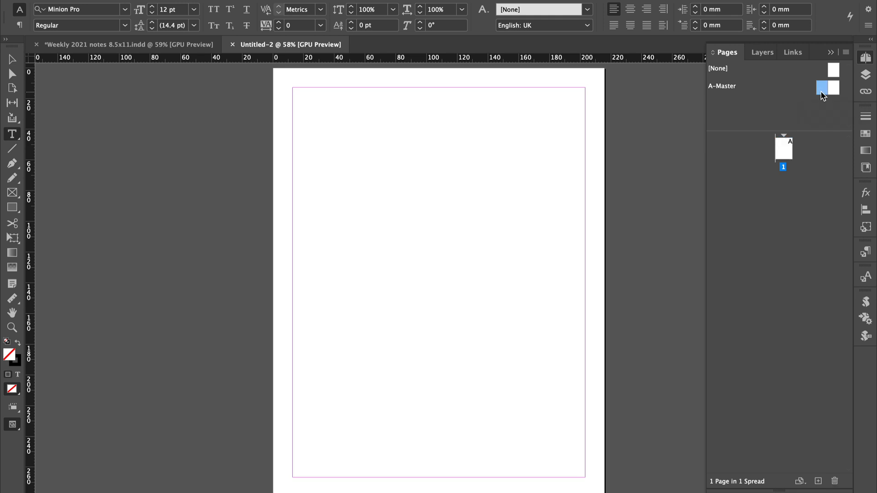
On the A-Master spread, draw a text frame about 190.5 x 34.5 mm at the left page's top margin and enter January.
{"action": "double_click", "coordinate": [825, 88]}
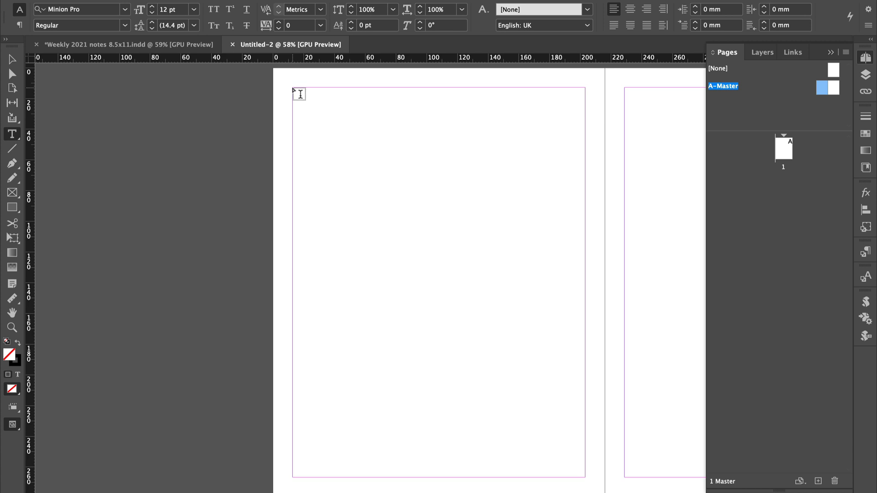
{"action": "left_click_drag", "start_coordinate": [292, 88], "coordinate": [585, 140]}
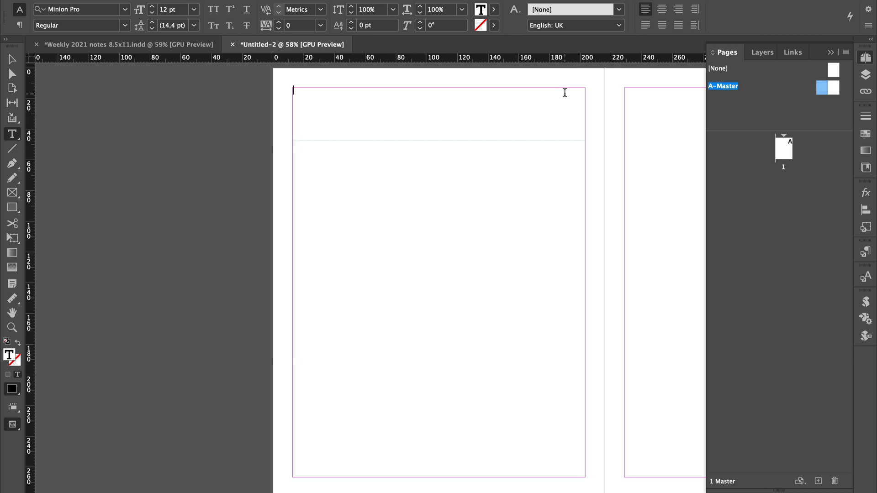
{"action": "type", "text": "Jam"}
{"action": "key", "text": "BackSpace"}
{"action": "type", "text": "nuary"}
Set the January heading in Bebas Neue at 33 pt.
{"action": "key", "text": "super+a"}
{"action": "left_click", "coordinate": [88, 10]}
{"action": "type", "text": "ba"}
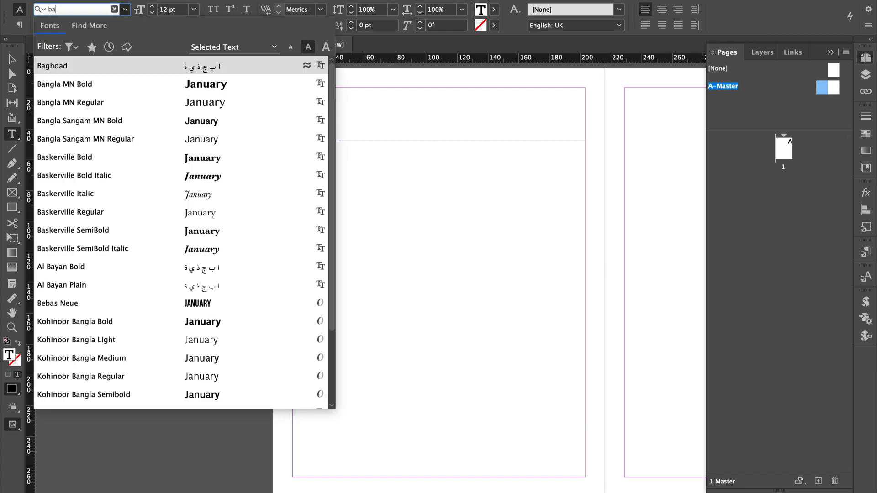
{"action": "left_click", "coordinate": [55, 305]}
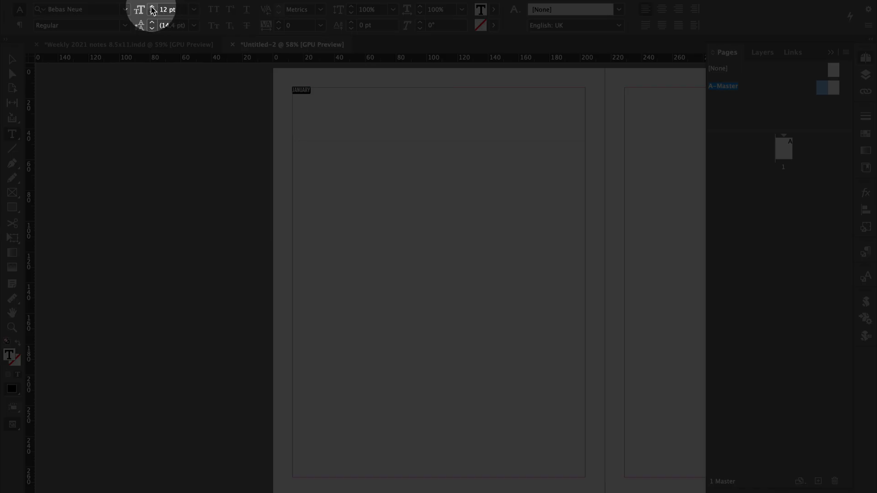
{"action": "left_click", "coordinate": [152, 7]}
{"action": "left_click", "coordinate": [152, 8]}
{"action": "left_click", "coordinate": [151, 8]}
{"action": "left_click", "coordinate": [152, 8]}
{"action": "left_click", "coordinate": [152, 8]}
{"action": "left_click", "coordinate": [151, 7]}
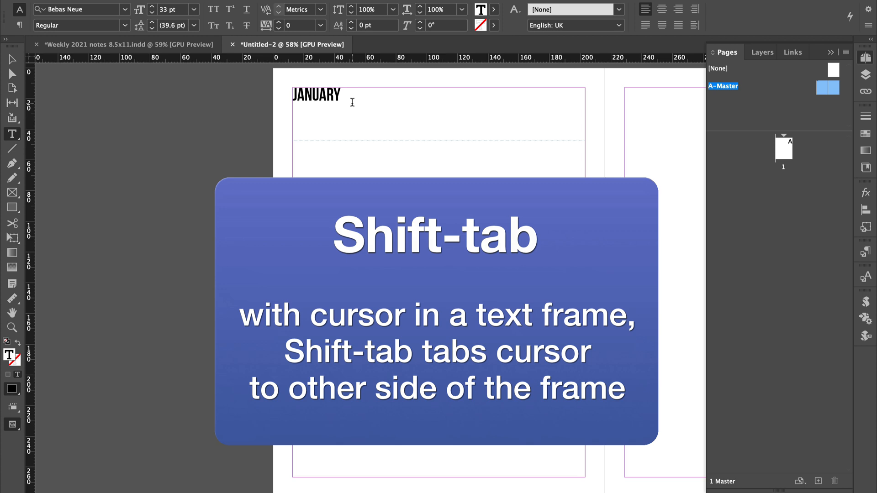
Add 2020 flush with the heading frame's right edge and shorten the frame to about 16.5 mm high.
{"action": "key", "text": "shift+Tab"}
{"action": "type", "text": "2020"}
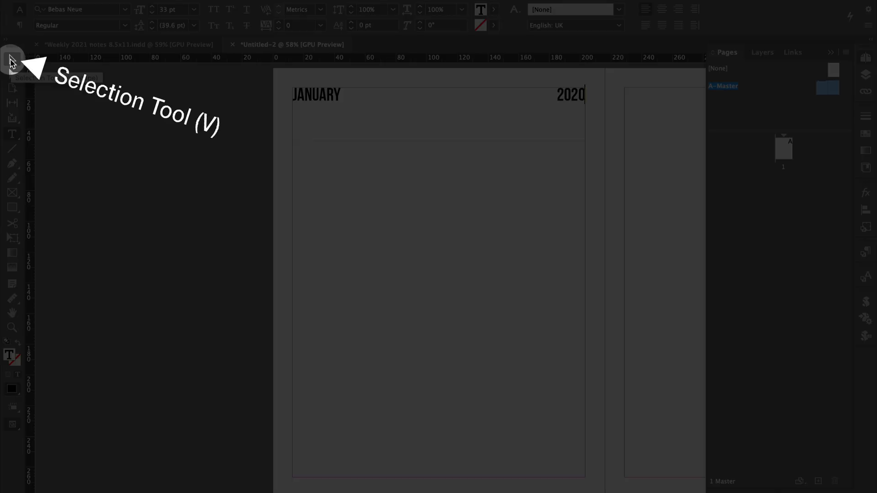
{"action": "left_click", "coordinate": [11, 59]}
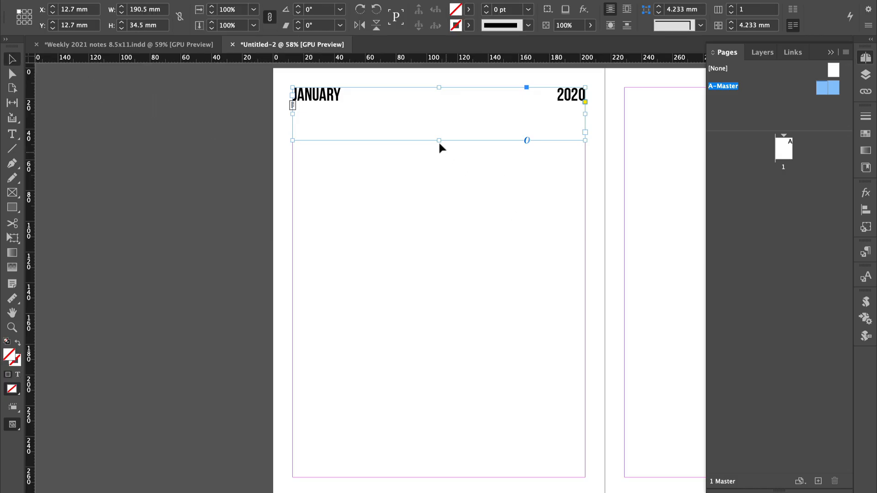
{"action": "left_click_drag", "start_coordinate": [439, 140], "coordinate": [436, 113]}
Copy the heading frame to the matching top margin position on the right master page and change the copy's year to 2021.
{"action": "left_click_drag", "start_coordinate": [478, 171], "coordinate": [248, 183]}
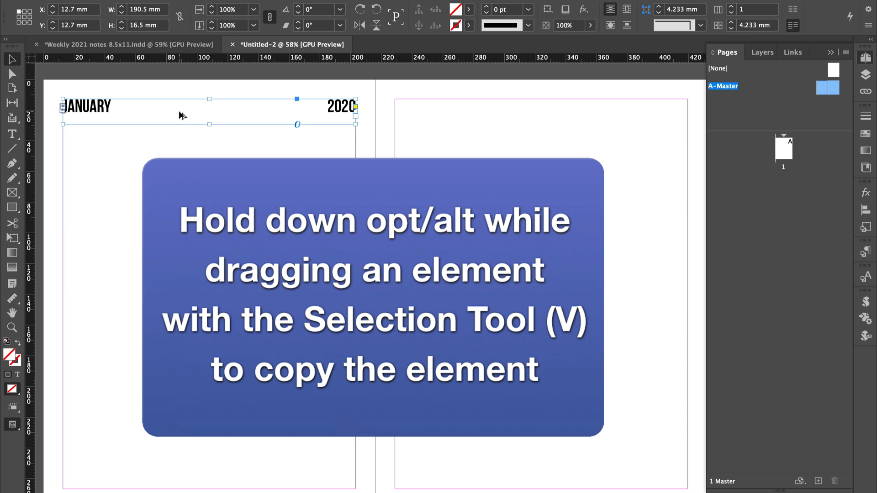
{"action": "left_click_drag", "start_coordinate": [180, 115], "coordinate": [512, 134]}
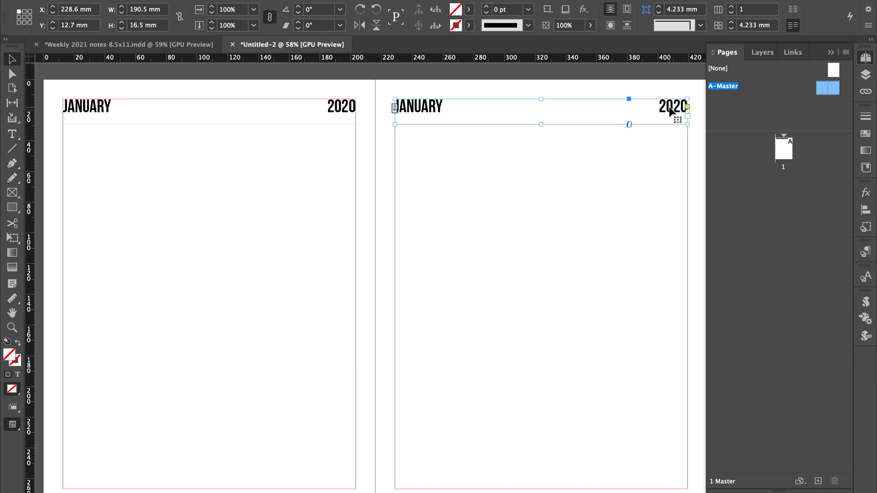
{"action": "double_click", "coordinate": [670, 108]}
{"action": "key", "text": "Right"}
{"action": "key", "text": "Right"}
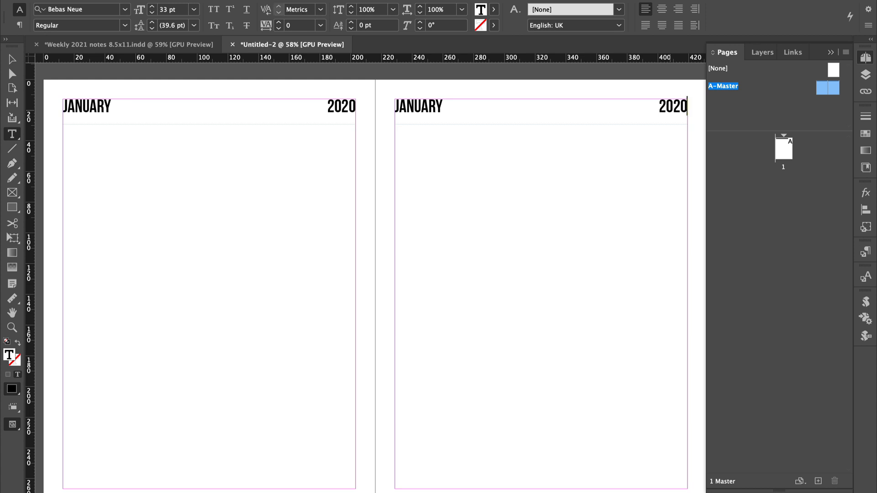
{"action": "key", "text": "BackSpace"}
{"action": "type", "text": "1"}
Draw a text frame below the left page's heading down to the bottom margin and start inserting a table in it.
{"action": "left_click_drag", "start_coordinate": [63, 138], "coordinate": [356, 488]}
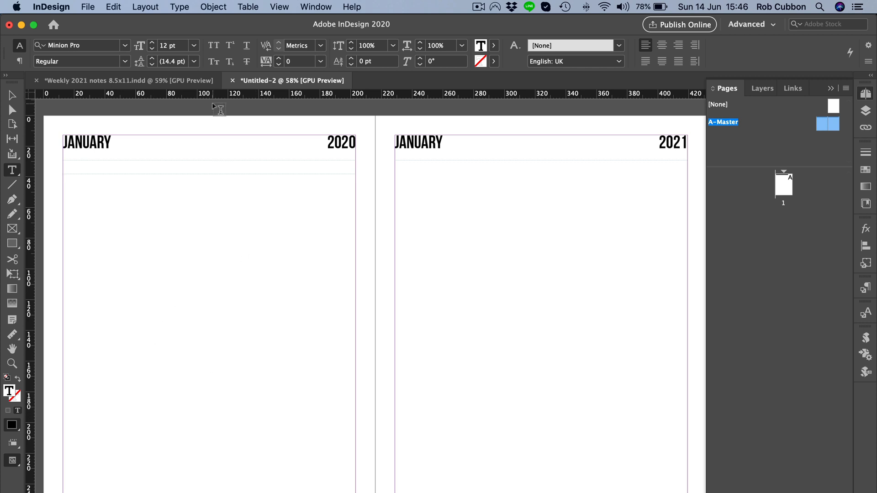
{"action": "left_click", "coordinate": [244, 6]}
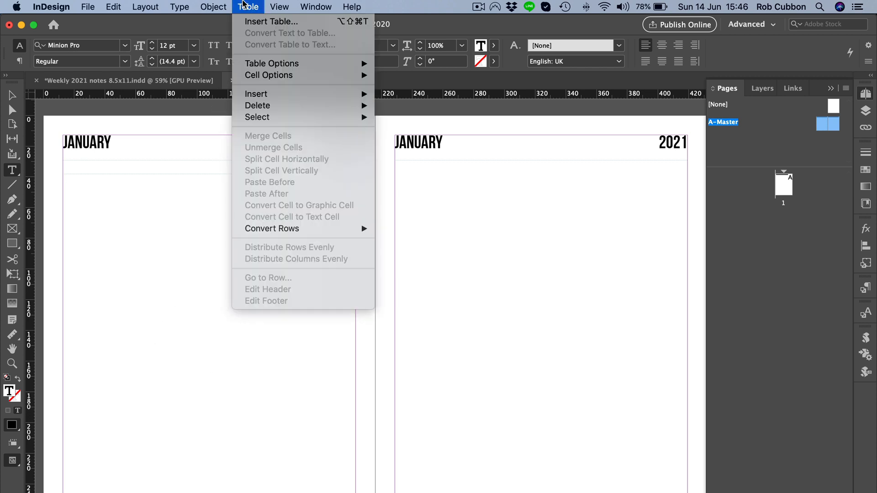
{"action": "left_click", "coordinate": [254, 22]}
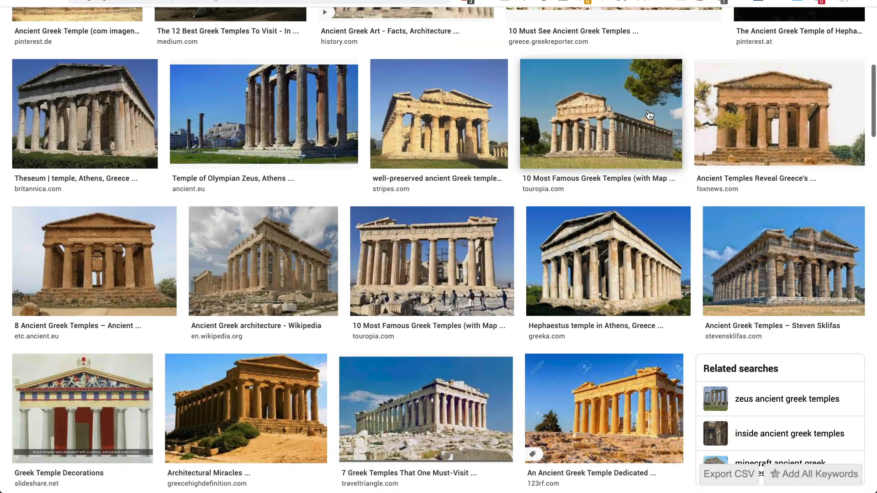
{"action": "scroll", "coordinate": [649, 114], "scroll_direction": "up", "scroll_amount": 5}
{"action": "scroll", "coordinate": [650, 114], "scroll_direction": "up", "scroll_amount": 2}
{"action": "scroll", "coordinate": [650, 114], "scroll_direction": "down", "scroll_amount": 2}
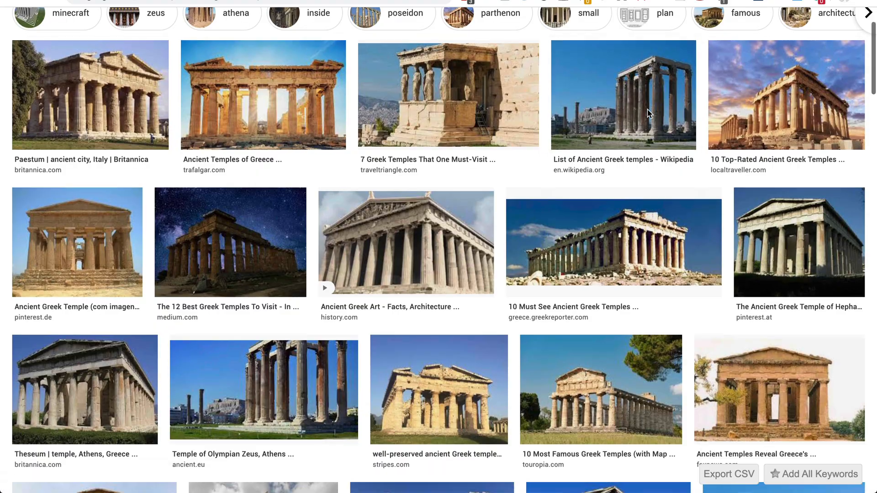
{"action": "scroll", "coordinate": [650, 114], "scroll_direction": "down", "scroll_amount": 5}
{"action": "scroll", "coordinate": [649, 114], "scroll_direction": "down", "scroll_amount": 8}
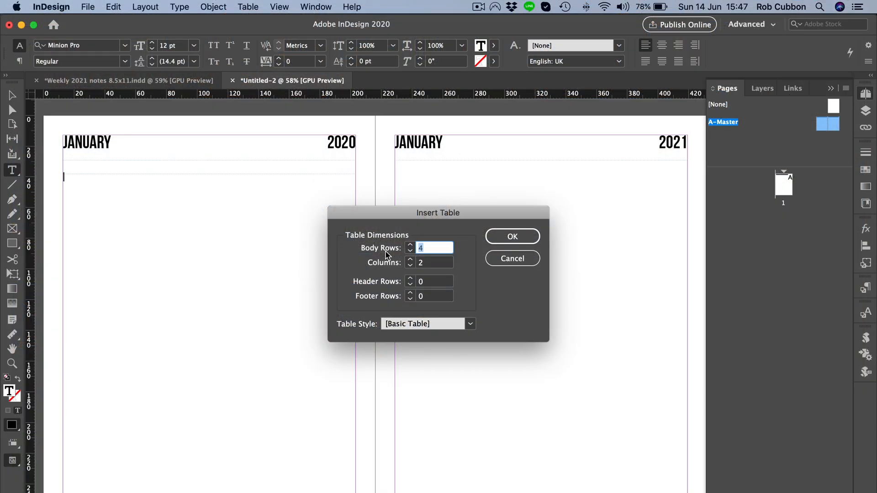
Insert a table with 4 body rows and 2 columns, narrow the first column to about 21 mm and widen the second to the right margin.
{"action": "left_click", "coordinate": [502, 240]}
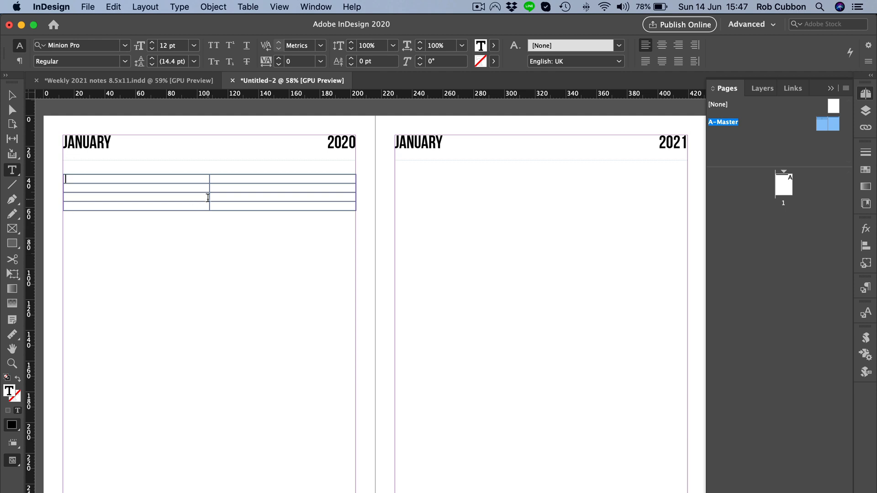
{"action": "left_click_drag", "start_coordinate": [208, 198], "coordinate": [97, 190]}
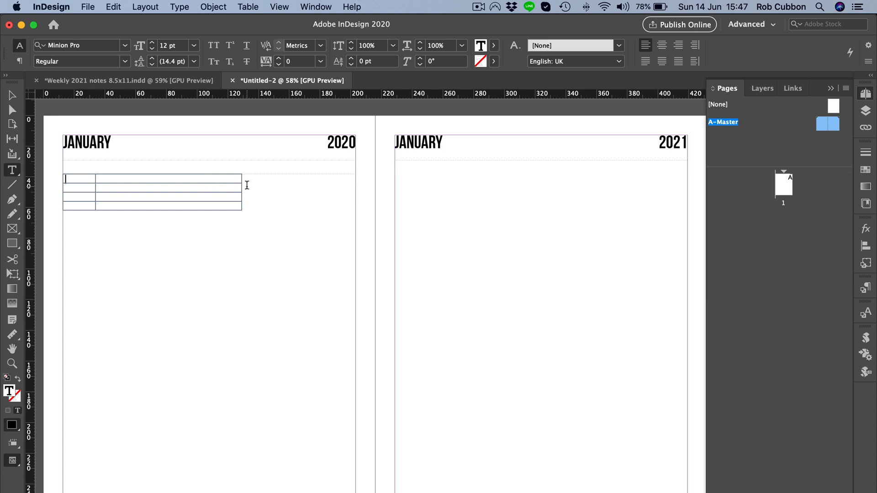
{"action": "left_click_drag", "start_coordinate": [241, 189], "coordinate": [309, 185]}
{"action": "left_click_drag", "start_coordinate": [350, 184], "coordinate": [355, 184]}
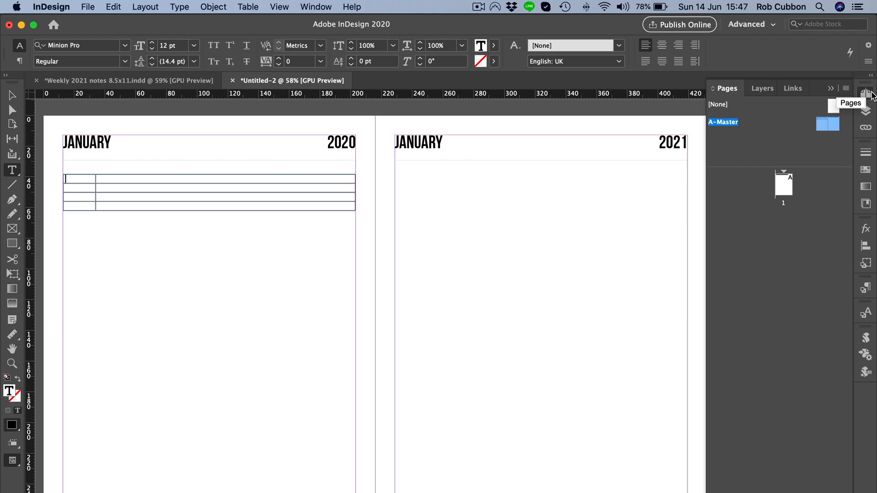
Extend the table's last row down to the bottom margin and distribute all the table's rows evenly.
{"action": "left_click", "coordinate": [867, 95]}
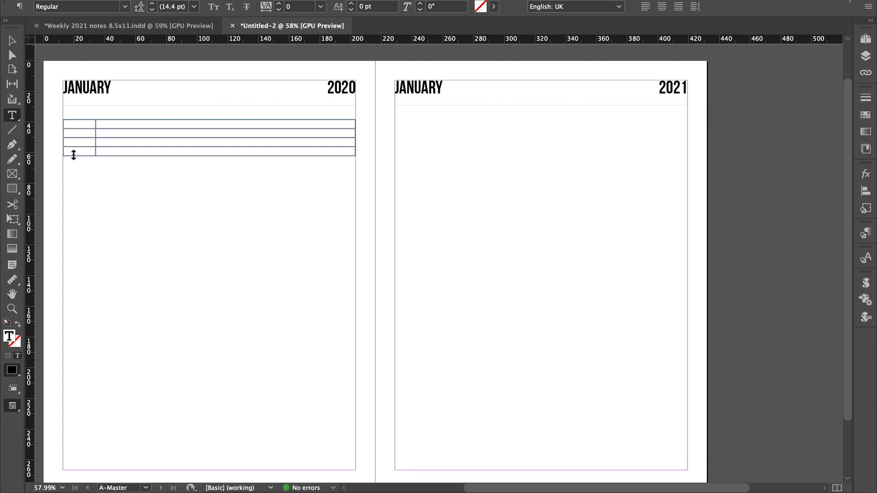
{"action": "left_click_drag", "start_coordinate": [74, 155], "coordinate": [94, 469]}
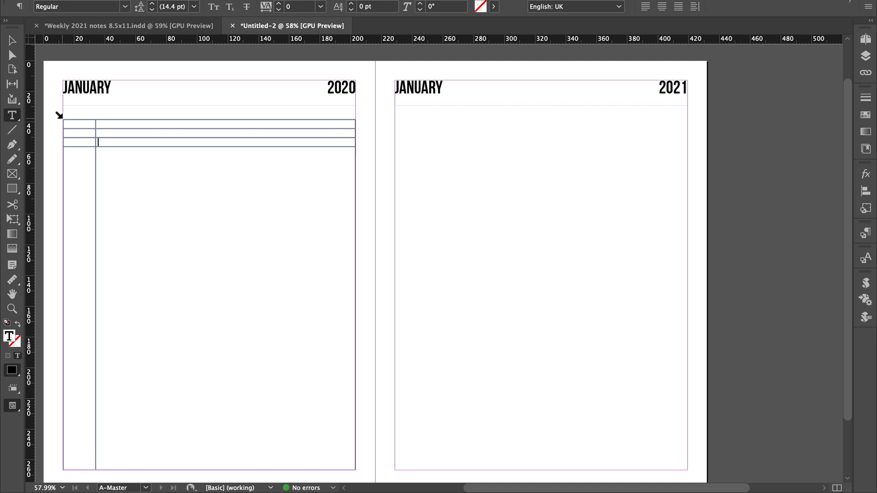
{"action": "left_click", "coordinate": [60, 116]}
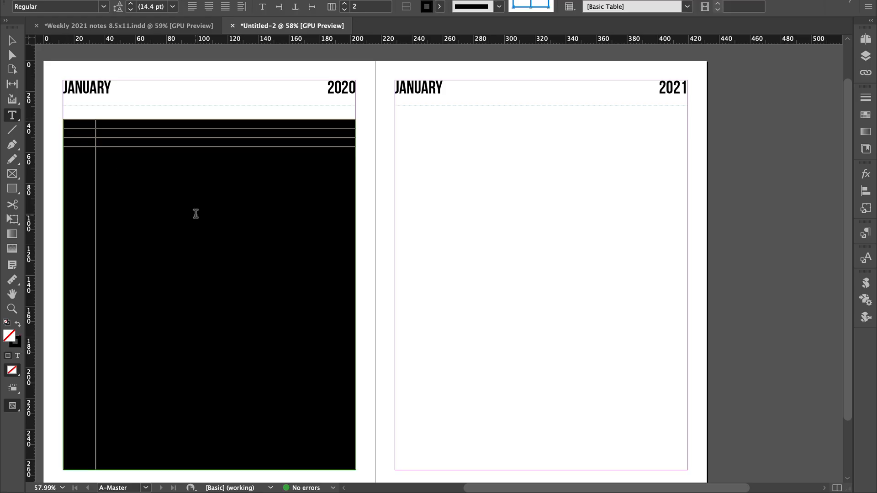
{"action": "right_click", "coordinate": [195, 214]}
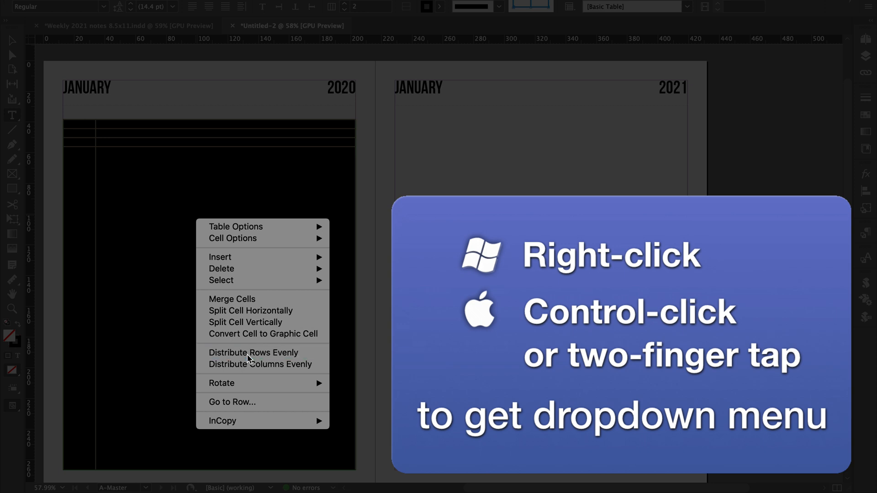
{"action": "left_click", "coordinate": [249, 354]}
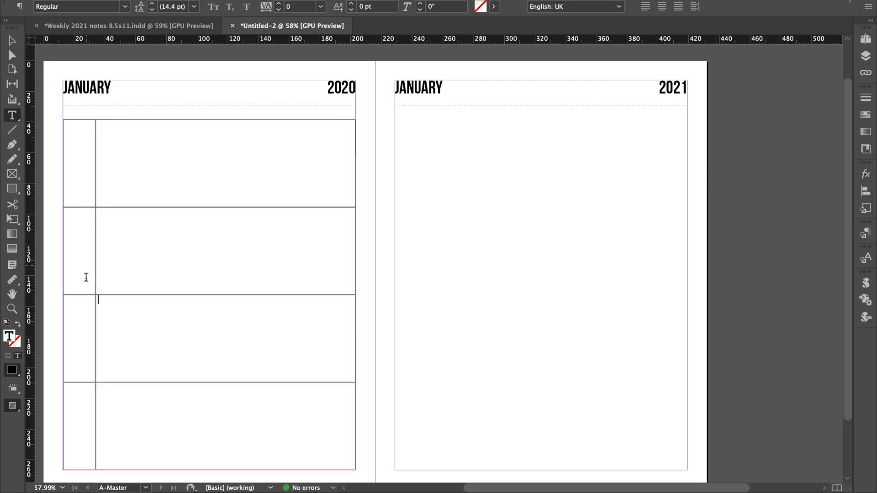
{"action": "left_click", "coordinate": [77, 159]}
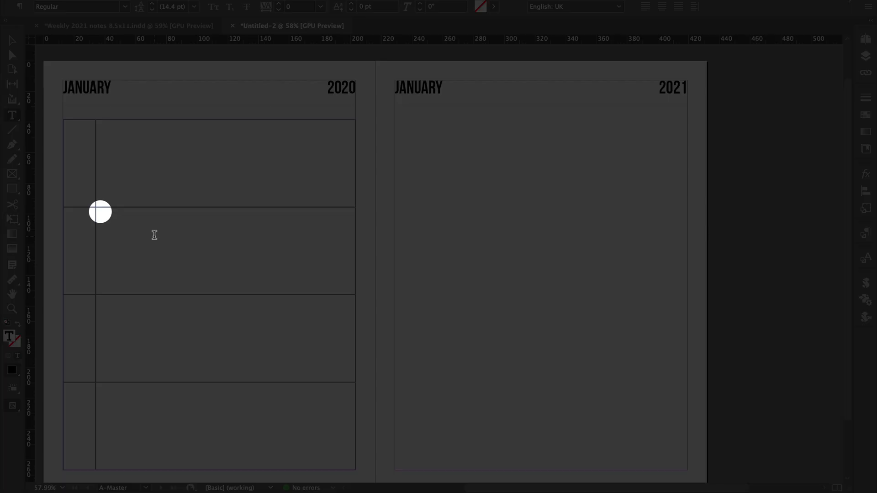
{"action": "left_click", "coordinate": [155, 235]}
{"action": "type", "text": "jljl"}
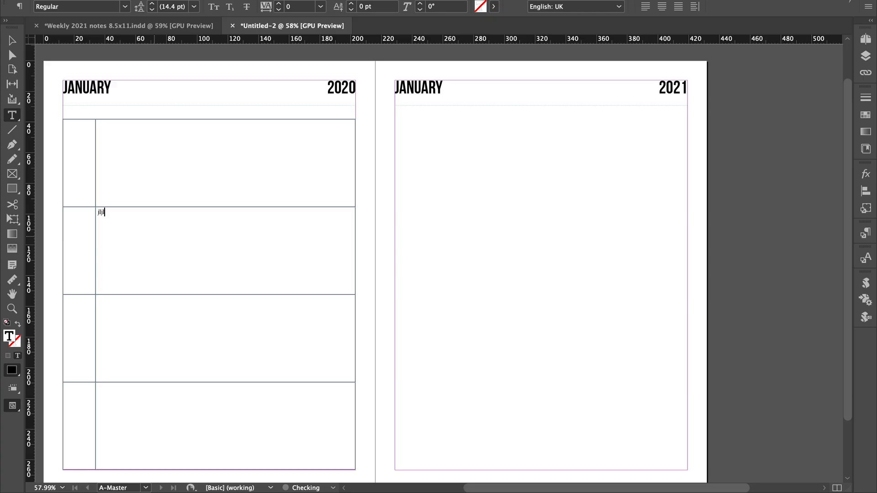
Centre the text of all table cells horizontally and vertically, and check the cursor position in the first row's cells.
{"action": "left_click", "coordinate": [59, 172]}
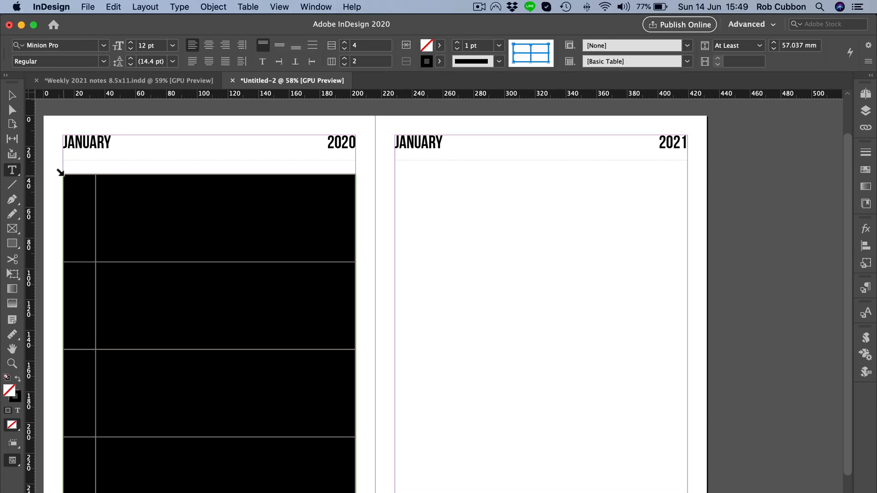
{"action": "left_click", "coordinate": [210, 46]}
{"action": "left_click", "coordinate": [280, 46]}
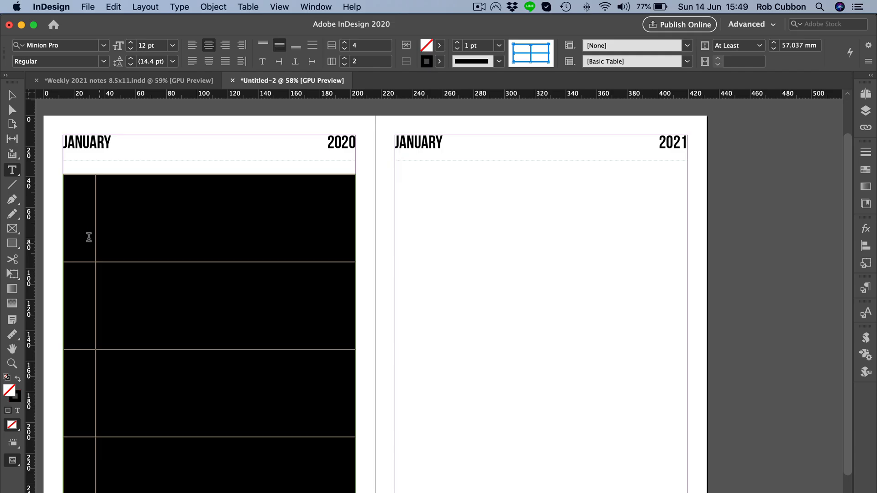
{"action": "left_click", "coordinate": [81, 234]}
{"action": "left_click", "coordinate": [162, 220]}
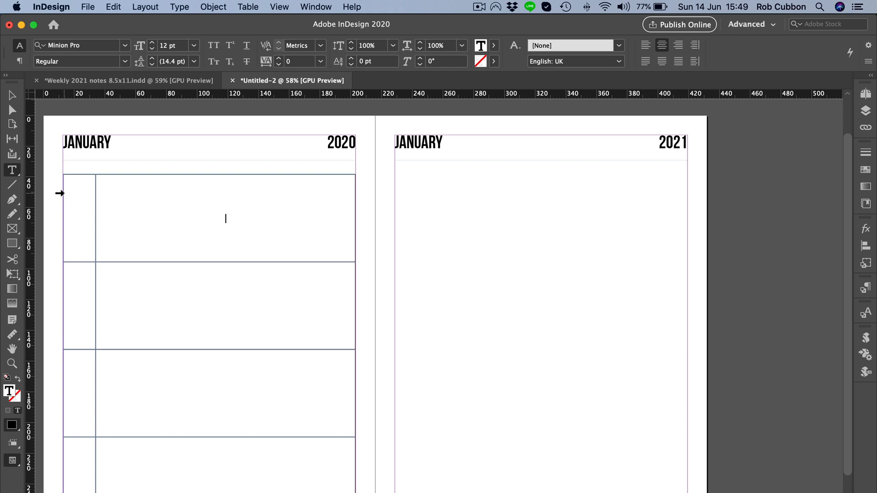
Split each of the four cells in the table's first column horizontally into two cells.
{"action": "left_click_drag", "start_coordinate": [71, 186], "coordinate": [79, 227]}
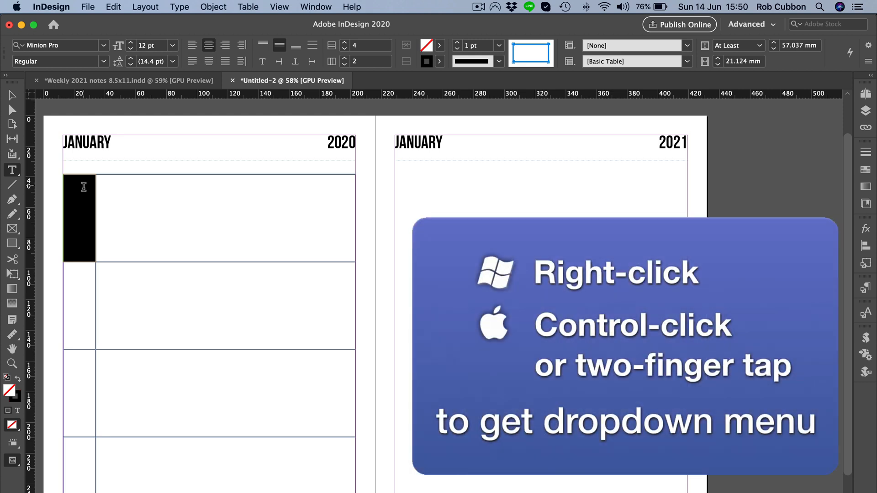
{"action": "right_click", "coordinate": [83, 222]}
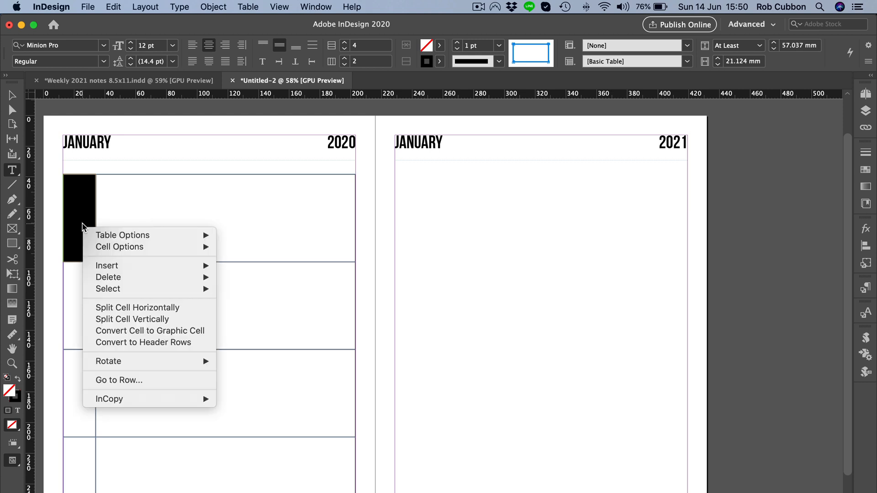
{"action": "left_click", "coordinate": [108, 308]}
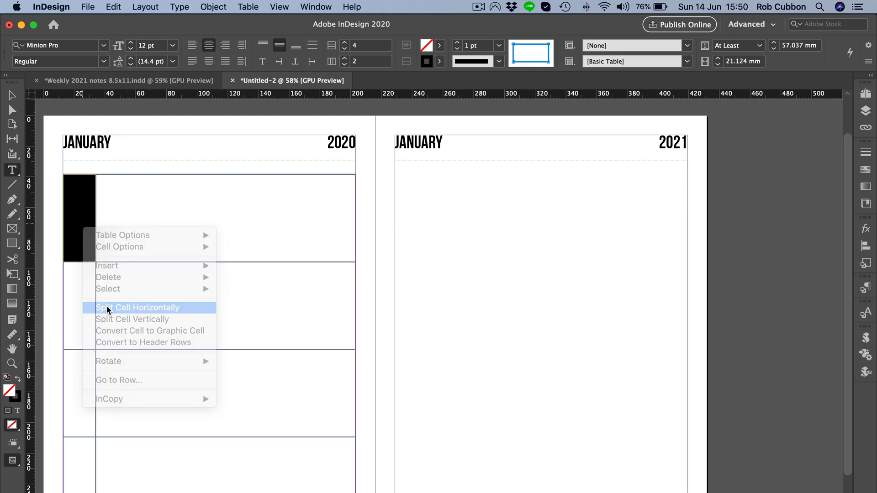
{"action": "left_click_drag", "start_coordinate": [82, 292], "coordinate": [84, 466]}
{"action": "right_click", "coordinate": [87, 416]}
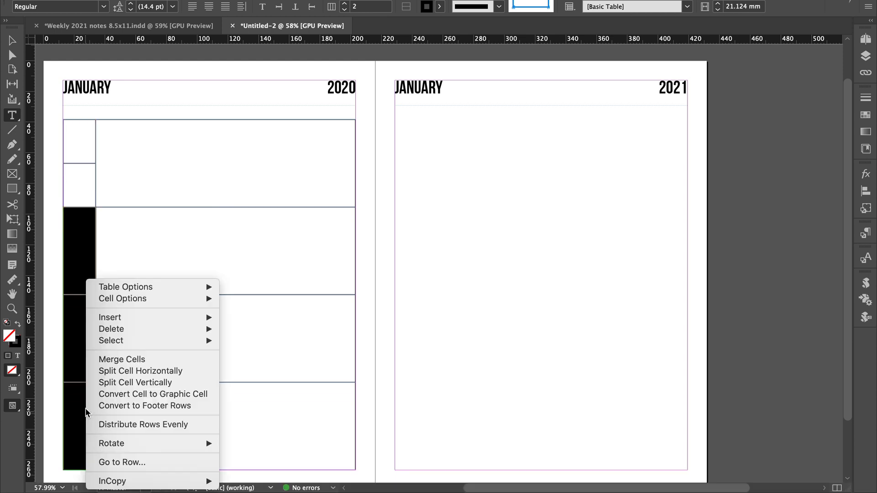
{"action": "left_click", "coordinate": [97, 370]}
Enter MON in the first cell of the narrow column and format it in Menlo Bold, 16 pt.
{"action": "left_click", "coordinate": [76, 140]}
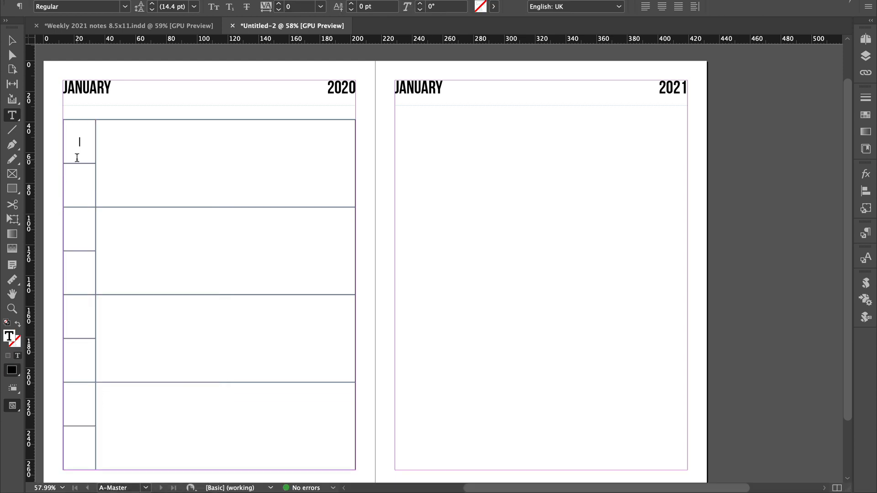
{"action": "type", "text": "MON"}
{"action": "key", "text": "super+a"}
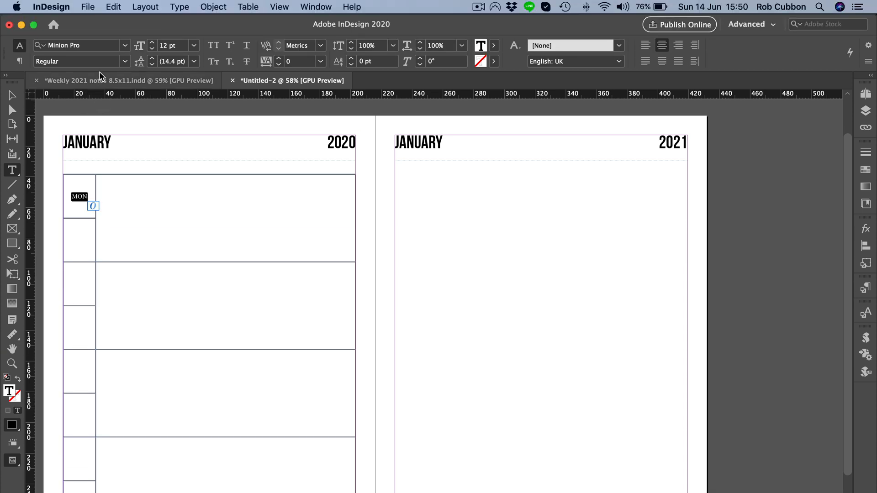
{"action": "left_click", "coordinate": [124, 46]}
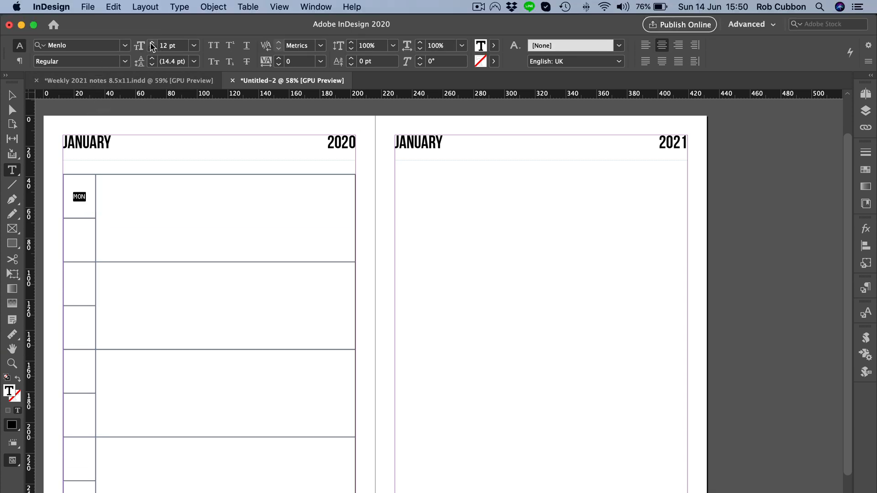
{"action": "left_click", "coordinate": [151, 43]}
{"action": "left_click", "coordinate": [152, 43]}
{"action": "left_click", "coordinate": [152, 44]}
{"action": "left_click", "coordinate": [152, 44]}
{"action": "left_click", "coordinate": [124, 61]}
{"action": "left_click", "coordinate": [114, 98]}
Copy the MON label into the upper cell of each other row and change the copies to TUES, WED and THU.
{"action": "left_click", "coordinate": [73, 288]}
{"action": "key", "text": "super+v"}
{"action": "left_click", "coordinate": [74, 383]}
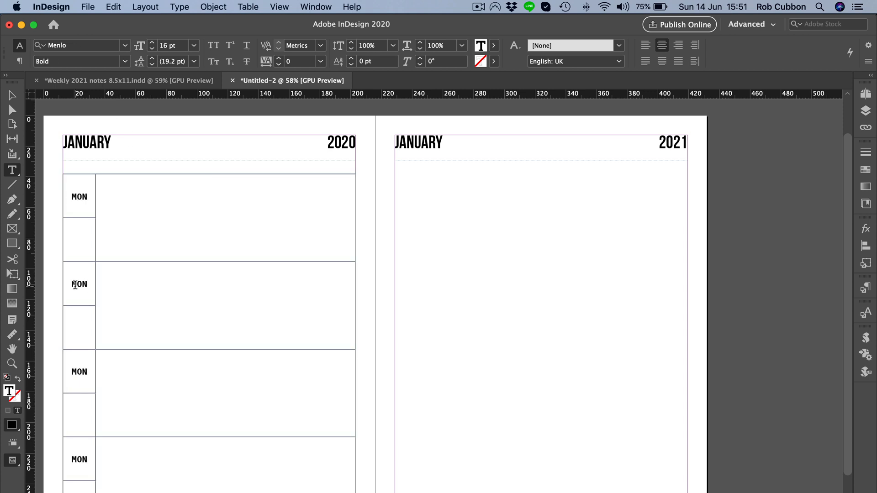
{"action": "double_click", "coordinate": [74, 285]}
{"action": "type", "text": "TUES"}
{"action": "double_click", "coordinate": [74, 372]}
{"action": "type", "text": "WED"}
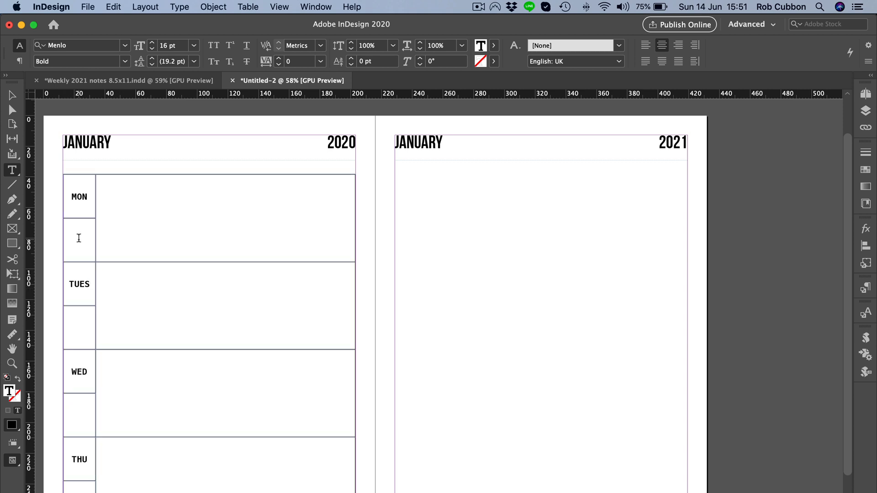
Enter 4 in the cell below MON and format it in Minion Pro Semibold, 26 pt.
{"action": "left_click", "coordinate": [77, 250]}
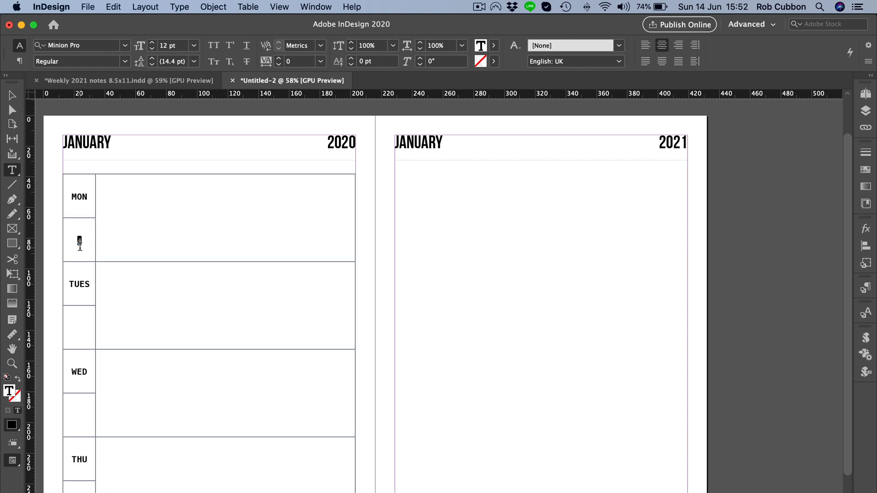
{"action": "left_click", "coordinate": [152, 42]}
{"action": "left_click", "coordinate": [152, 42]}
{"action": "left_click", "coordinate": [152, 43]}
{"action": "left_click", "coordinate": [152, 42]}
{"action": "left_click", "coordinate": [152, 42]}
{"action": "left_click", "coordinate": [152, 42]}
{"action": "left_click", "coordinate": [152, 43]}
{"action": "left_click", "coordinate": [125, 62]}
{"action": "left_click", "coordinate": [94, 147]}
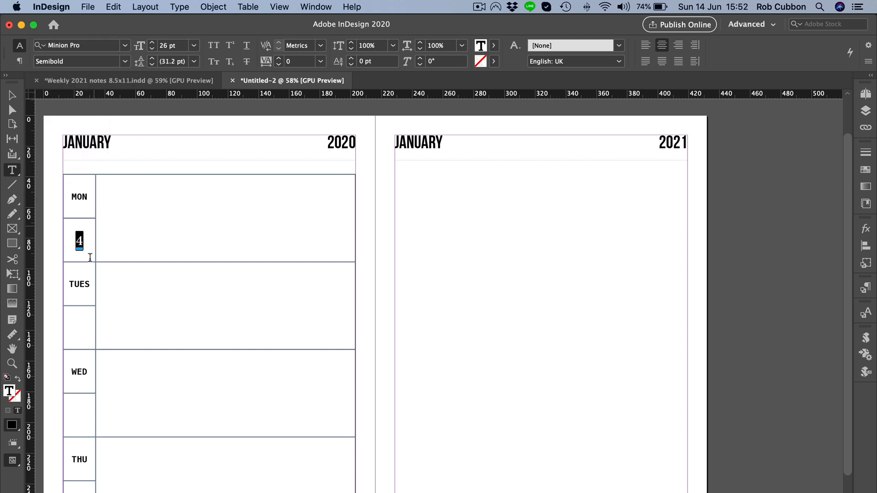
Copy the formatted 4 into the cells below TUES, WED and THU and change the copies to 5, 6 and 7.
{"action": "key", "text": "super+c"}
{"action": "left_click", "coordinate": [75, 332]}
{"action": "key", "text": "super+v"}
{"action": "left_click", "coordinate": [81, 416]}
{"action": "key", "text": "super+v"}
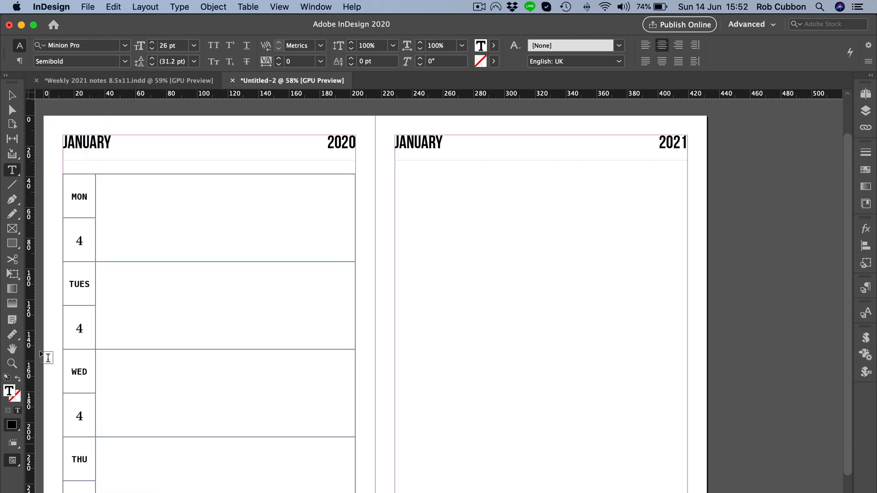
{"action": "left_click_drag", "start_coordinate": [74, 331], "coordinate": [81, 330]}
{"action": "type", "text": "5"}
{"action": "double_click", "coordinate": [79, 416]}
{"action": "type", "text": "6"}
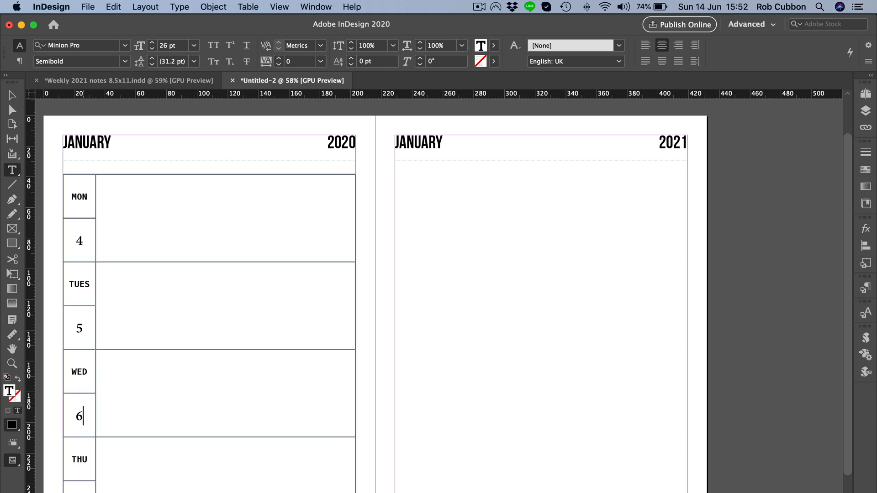
Duplicate the left page's table frame onto the right page, aligned with its margins at the same height.
{"action": "key", "text": "Escape"}
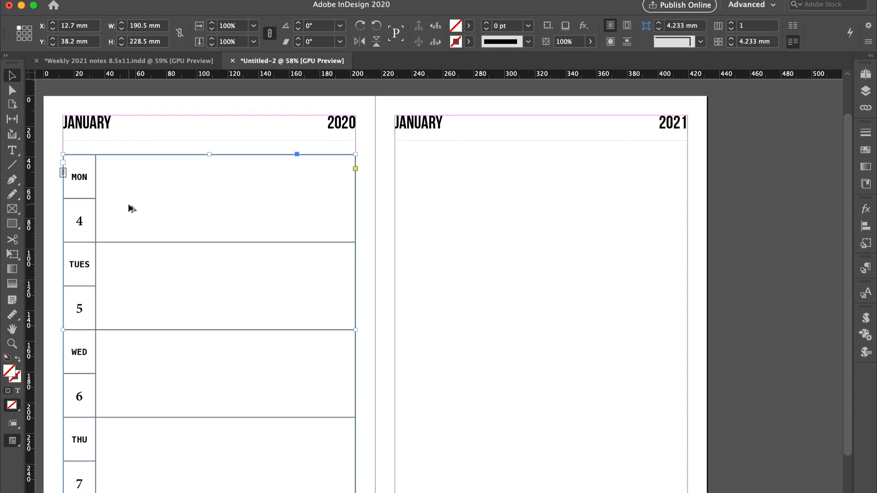
{"action": "left_click_drag", "start_coordinate": [127, 221], "coordinate": [261, 232]}
{"action": "left_click_drag", "start_coordinate": [261, 195], "coordinate": [461, 176]}
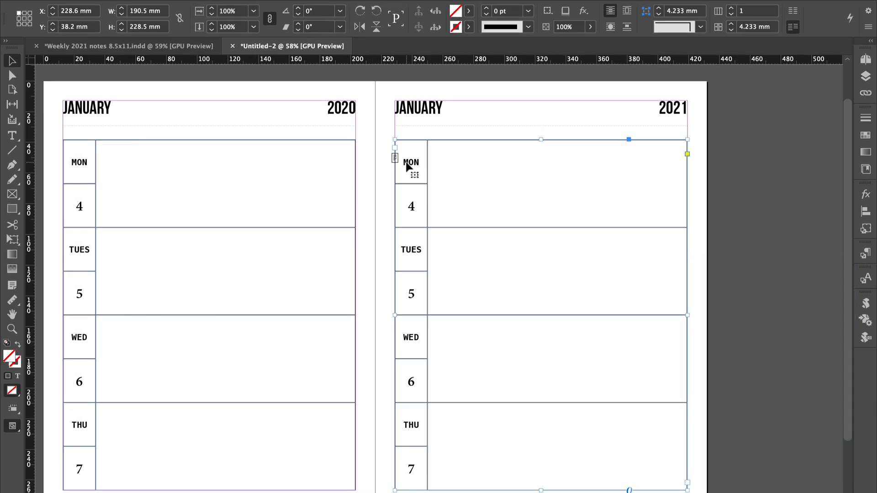
Change the first three day labels in the right page's table to FRI, SAT and SUN.
{"action": "double_click", "coordinate": [406, 162]}
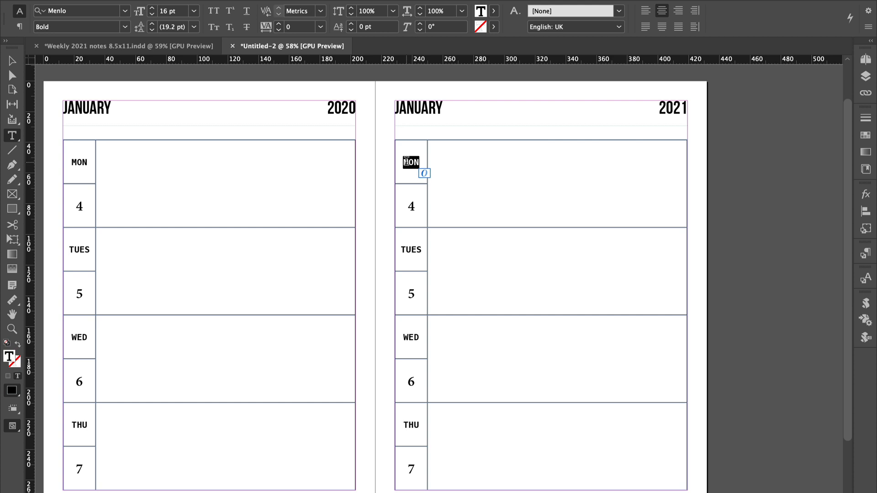
{"action": "type", "text": "FRI"}
{"action": "double_click", "coordinate": [409, 250]}
{"action": "type", "text": "SAT"}
{"action": "double_click", "coordinate": [410, 337]}
{"action": "type", "text": "SUN"}
Change the date numbers below FRI, SAT and SUN to 8, 9 and 10.
{"action": "double_click", "coordinate": [411, 206]}
{"action": "type", "text": "8"}
{"action": "double_click", "coordinate": [411, 293]}
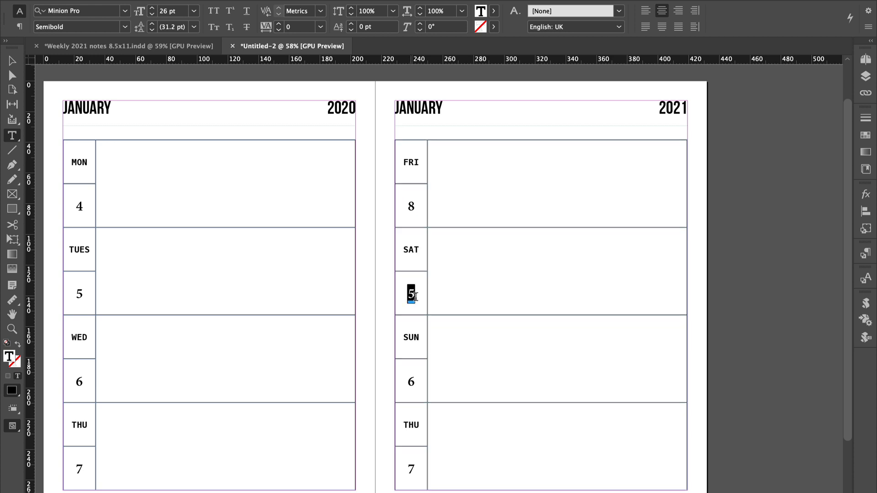
{"action": "type", "text": "9"}
{"action": "double_click", "coordinate": [411, 381]}
{"action": "type", "text": "10"}
{"action": "key", "text": "super+shift+a"}
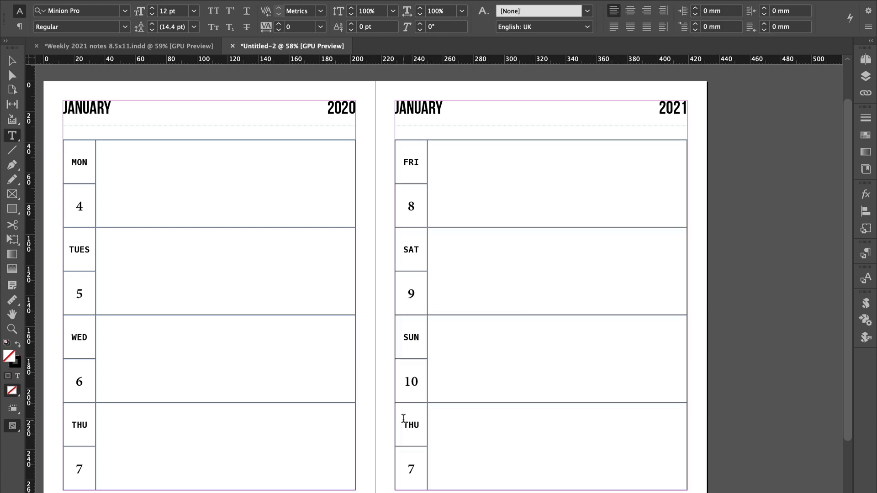
Merge all cells of the right table's THU row into one and extend it down to the bottom margin.
{"action": "left_click_drag", "start_coordinate": [403, 418], "coordinate": [441, 448]}
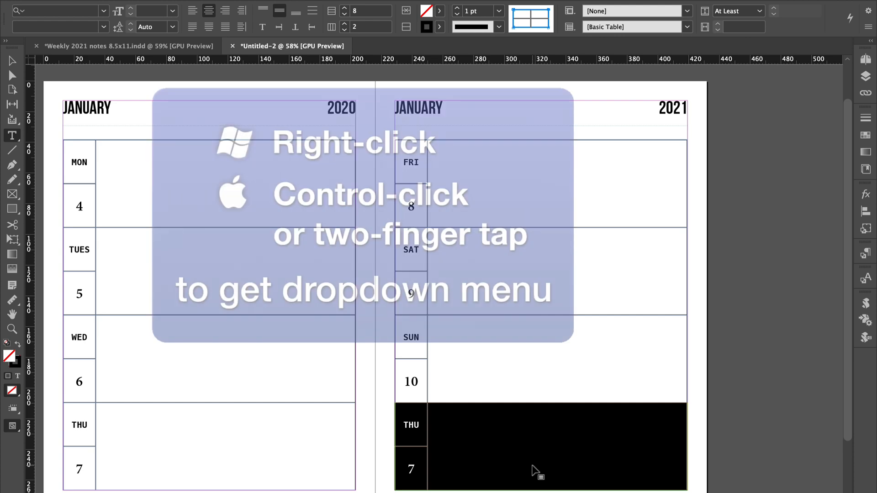
{"action": "right_click", "coordinate": [499, 446]}
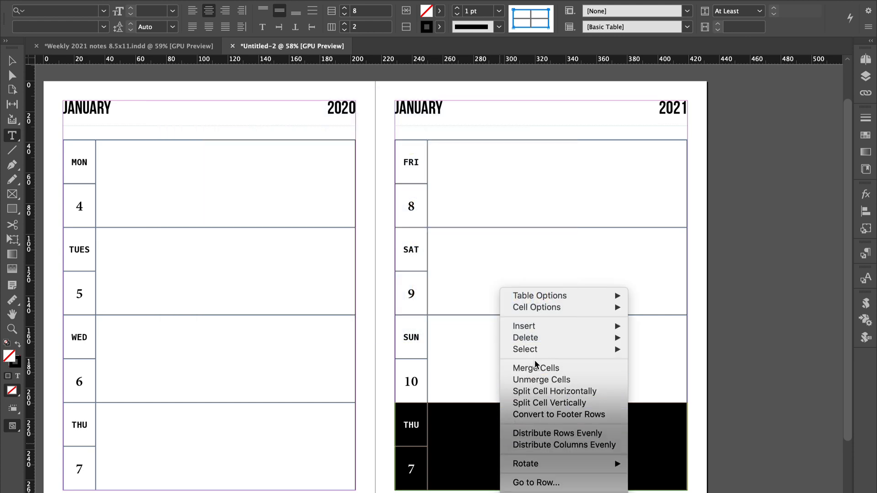
{"action": "left_click", "coordinate": [540, 368]}
{"action": "left_click", "coordinate": [501, 445]}
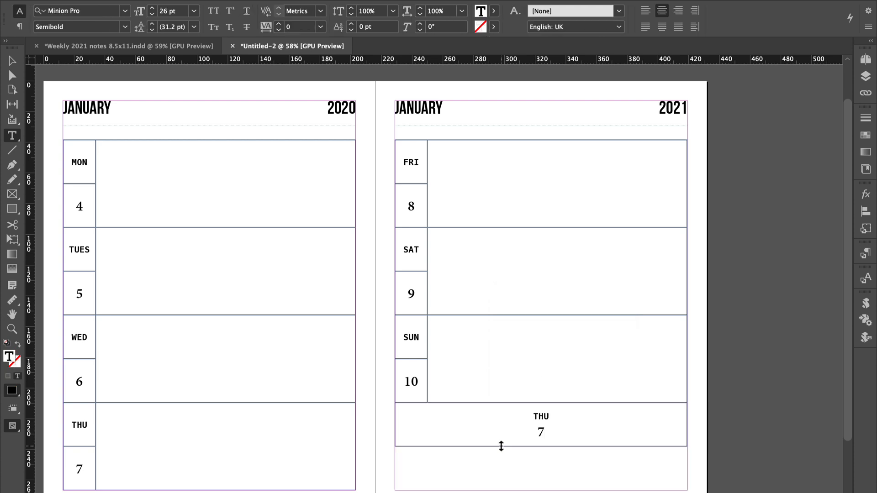
{"action": "left_click_drag", "start_coordinate": [501, 446], "coordinate": [498, 490]}
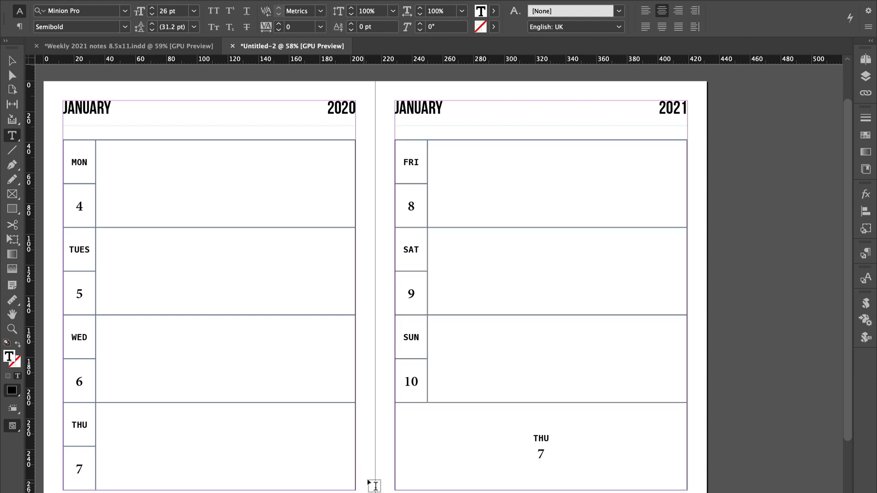
Delete the 7 from the merged cell and align its remaining THU text to the left and top.
{"action": "left_click", "coordinate": [548, 454]}
{"action": "key", "text": "BackSpace"}
{"action": "key", "text": "BackSpace"}
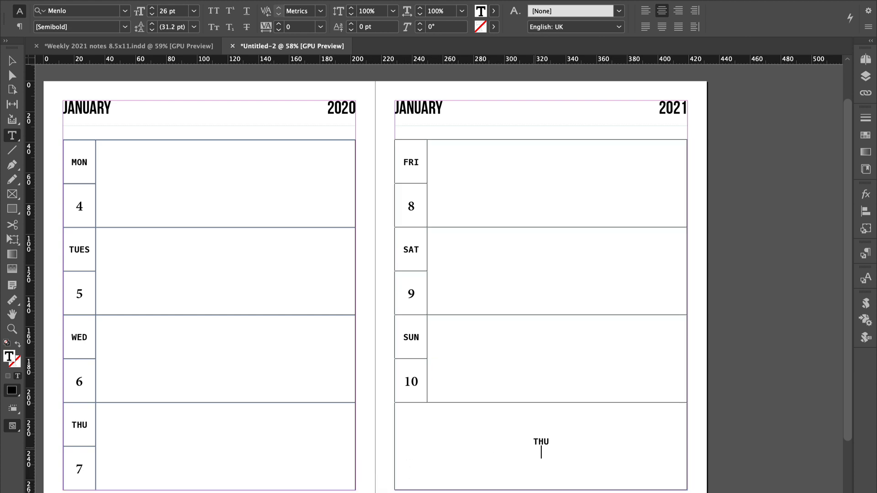
{"action": "double_click", "coordinate": [545, 446]}
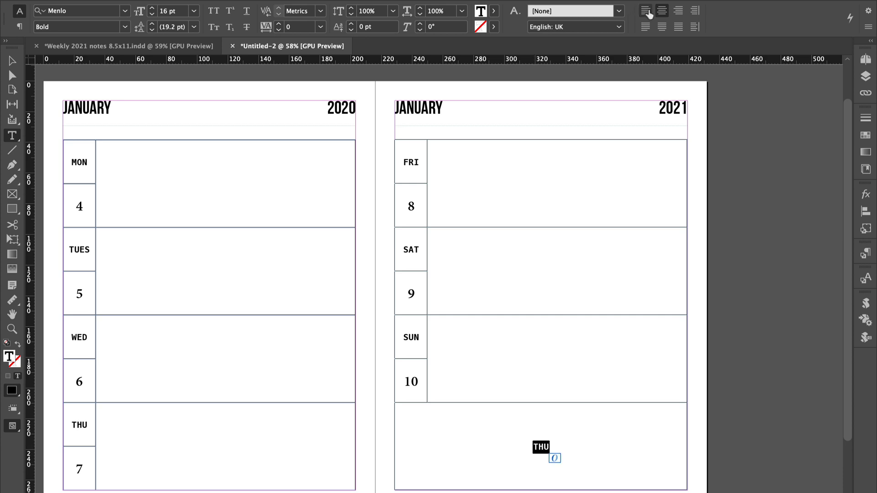
{"action": "left_click", "coordinate": [647, 12]}
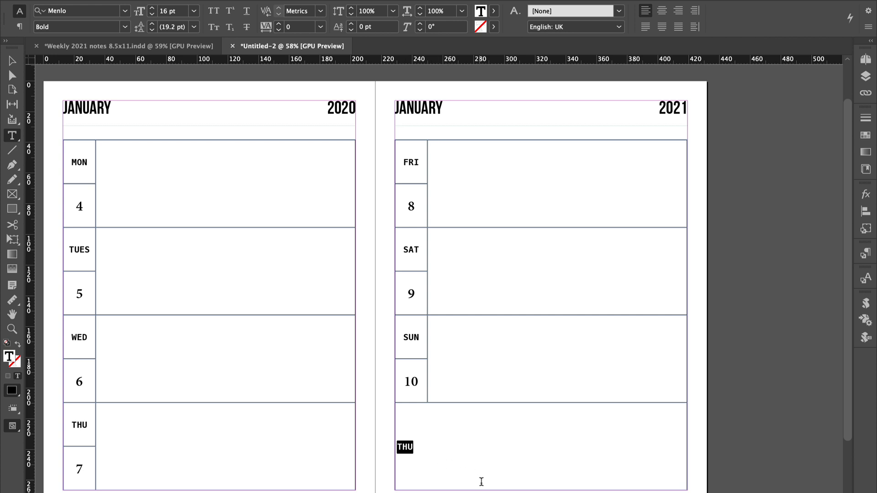
{"action": "key", "text": "Escape"}
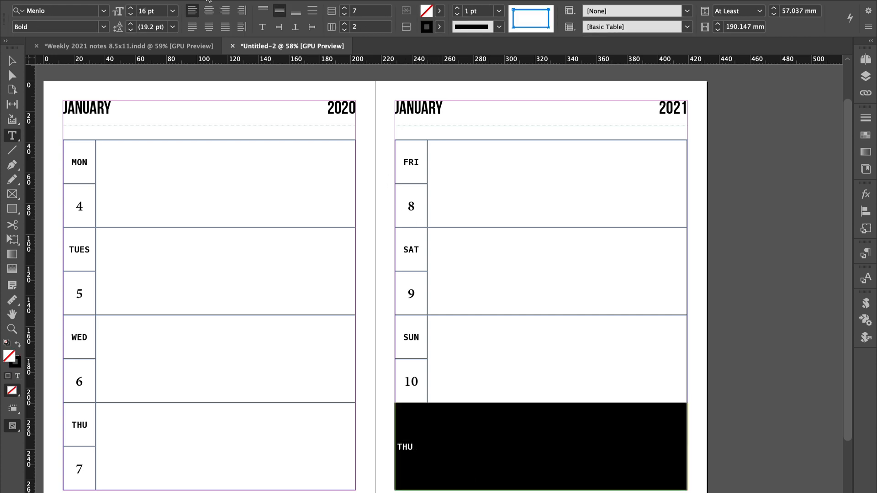
{"action": "left_click", "coordinate": [261, 11]}
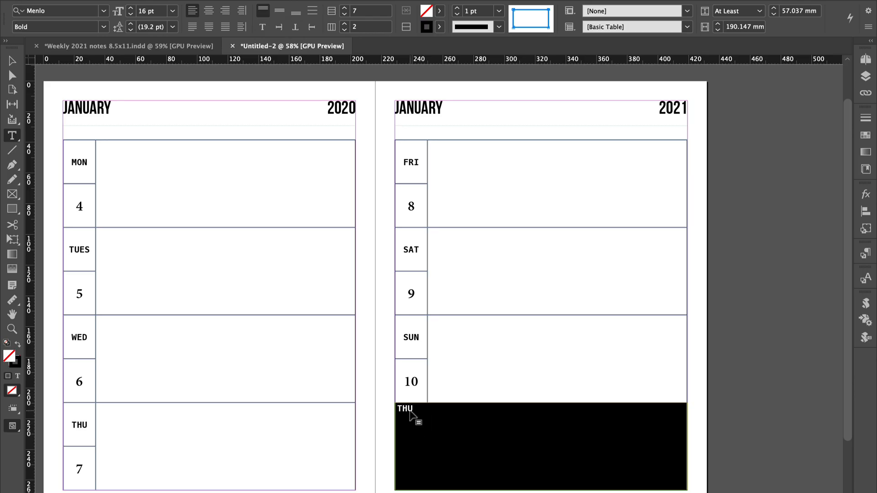
Replace THU with NOTES in the merged cell and set its leading to 25 pt.
{"action": "left_click", "coordinate": [411, 414]}
{"action": "double_click", "coordinate": [404, 408]}
{"action": "type", "text": "NOTES"}
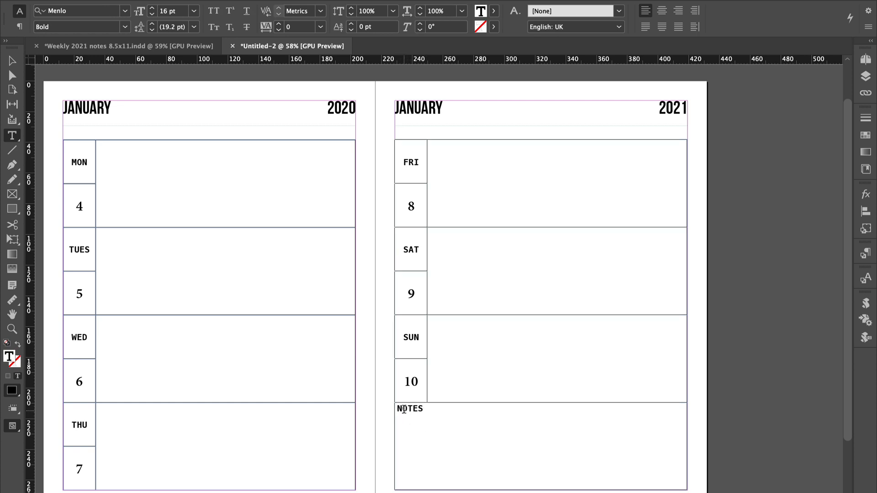
{"action": "double_click", "coordinate": [404, 409]}
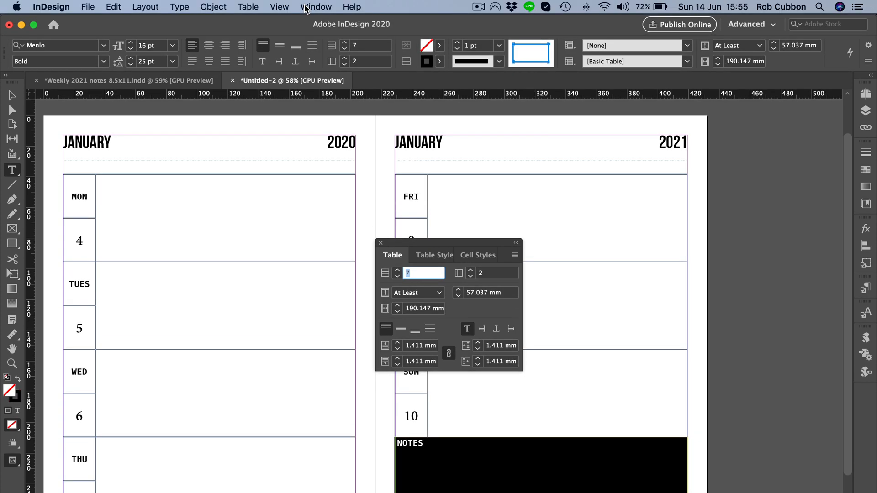
Increase the NOTES cell's linked insets to 6 mm on all sides, and reduce them slightly.
{"action": "left_click", "coordinate": [305, 7]}
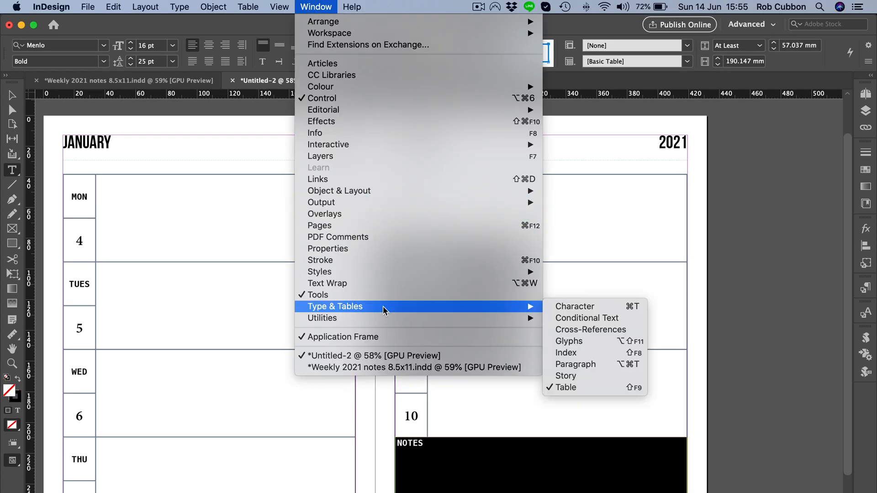
{"action": "mouse_move", "coordinate": [530, 306]}
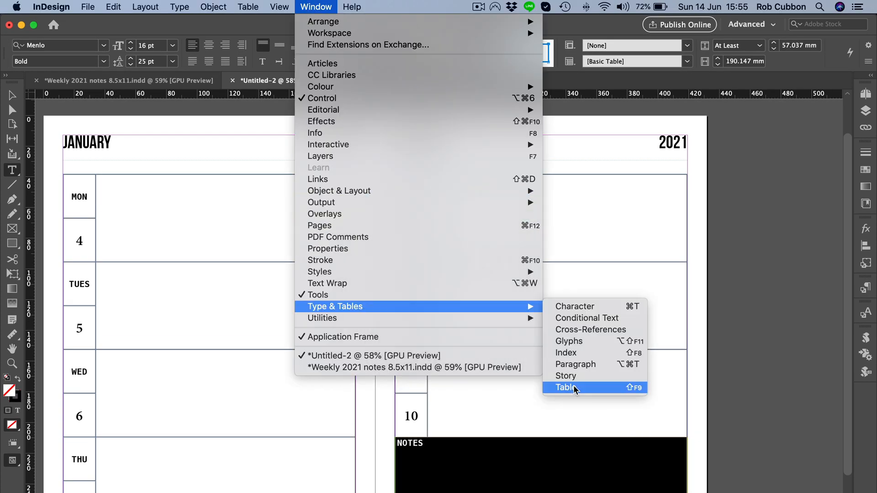
{"action": "left_click", "coordinate": [574, 385]}
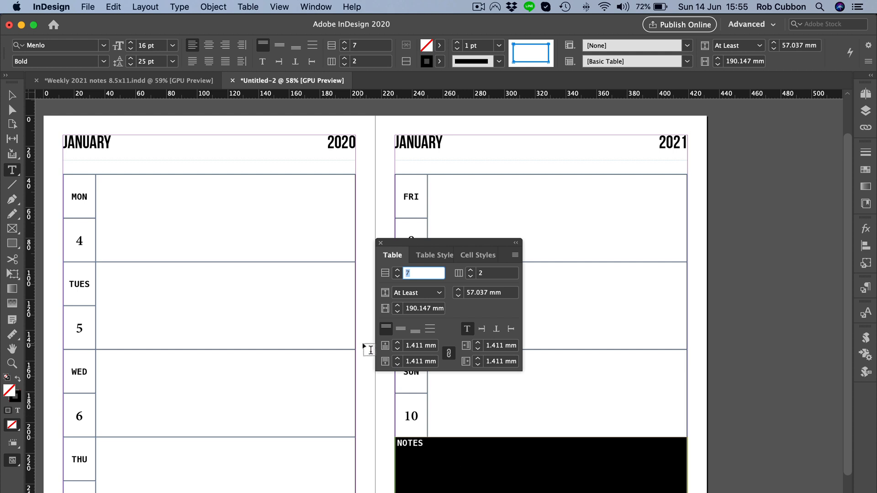
{"action": "left_click", "coordinate": [396, 344]}
{"action": "left_click", "coordinate": [396, 343]}
{"action": "left_click", "coordinate": [396, 343]}
{"action": "left_click", "coordinate": [396, 343]}
{"action": "left_click", "coordinate": [396, 344]}
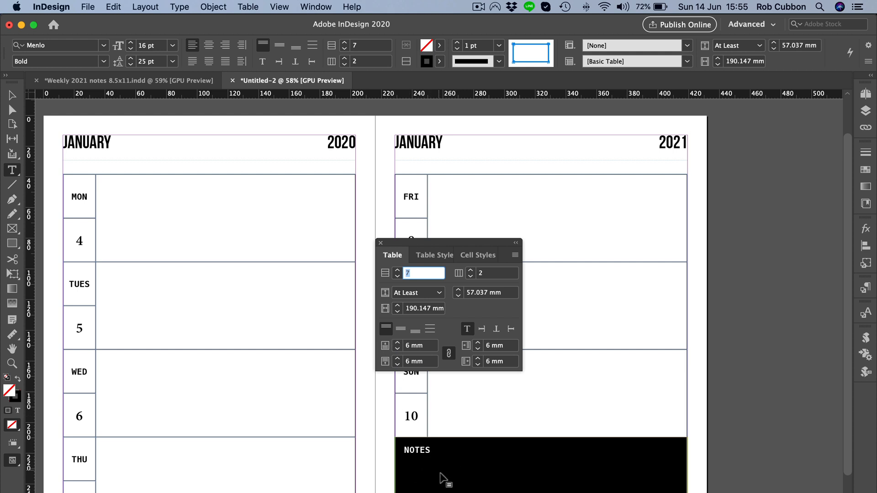
{"action": "left_click", "coordinate": [396, 351]}
{"action": "left_click", "coordinate": [397, 351]}
{"action": "left_click", "coordinate": [381, 243]}
{"action": "key", "text": "Escape"}
Show the spread in Preview mode and change the year heading of its first page to 2021.
{"action": "left_click", "coordinate": [725, 217]}
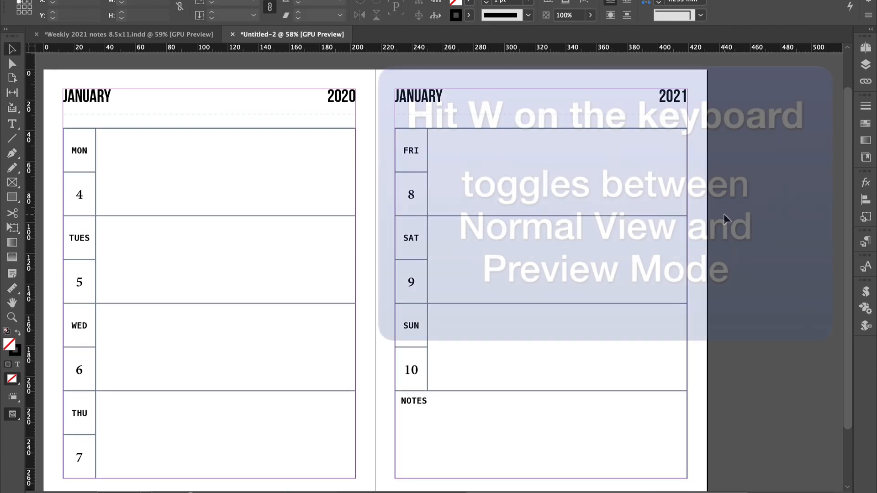
{"action": "key", "text": "w"}
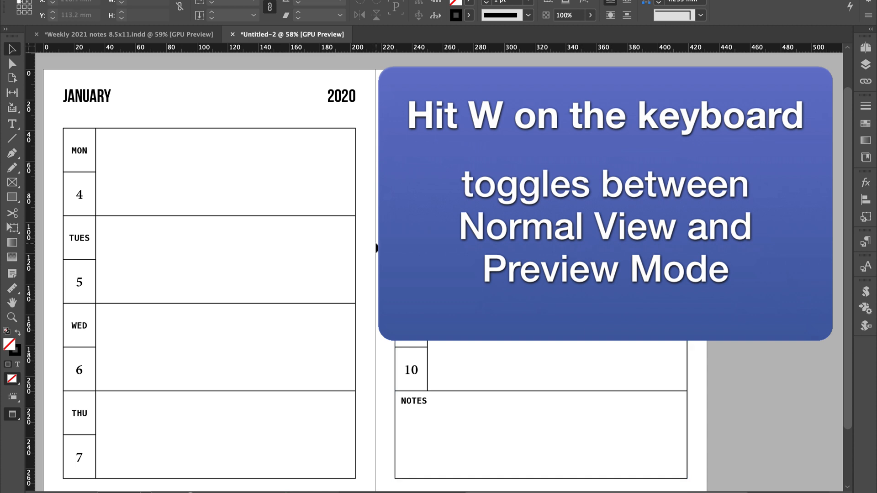
{"action": "double_click", "coordinate": [350, 95]}
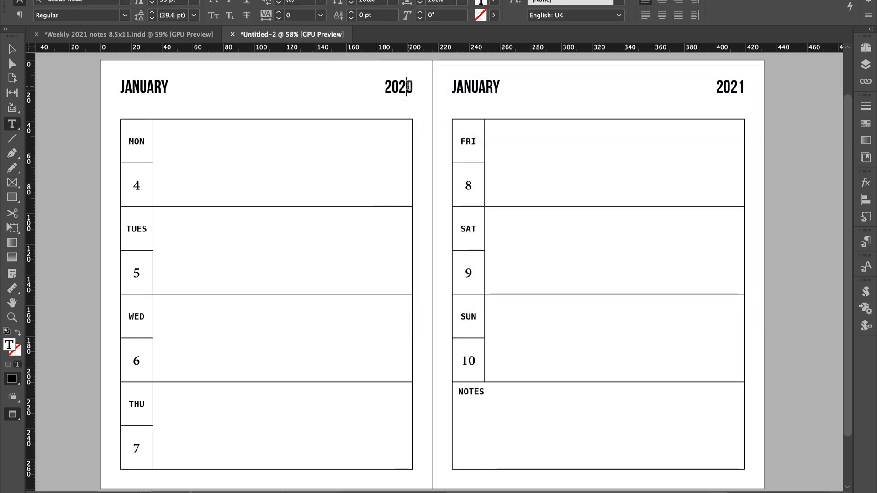
{"action": "left_click_drag", "start_coordinate": [407, 87], "coordinate": [414, 87]}
{"action": "type", "text": "1"}
{"action": "left_click", "coordinate": [12, 49]}
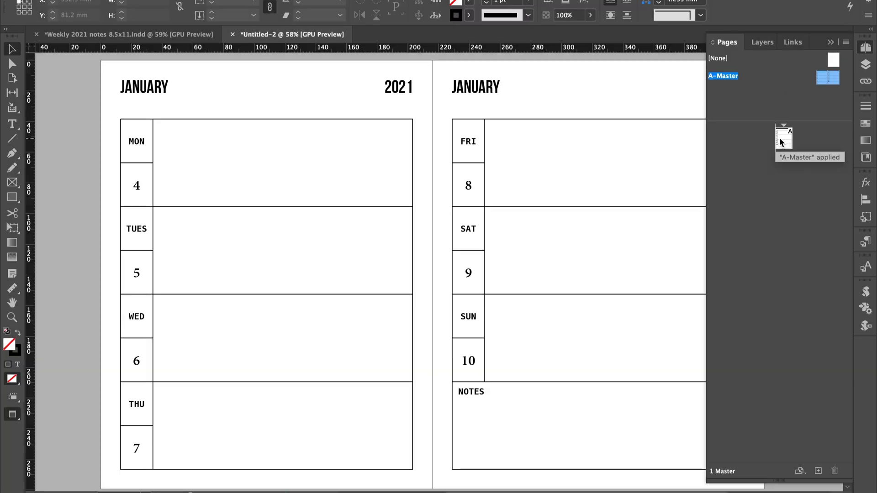
Go to document page 1, insert 20 pages after it based on A-Master, and look through the new spreads.
{"action": "double_click", "coordinate": [781, 138]}
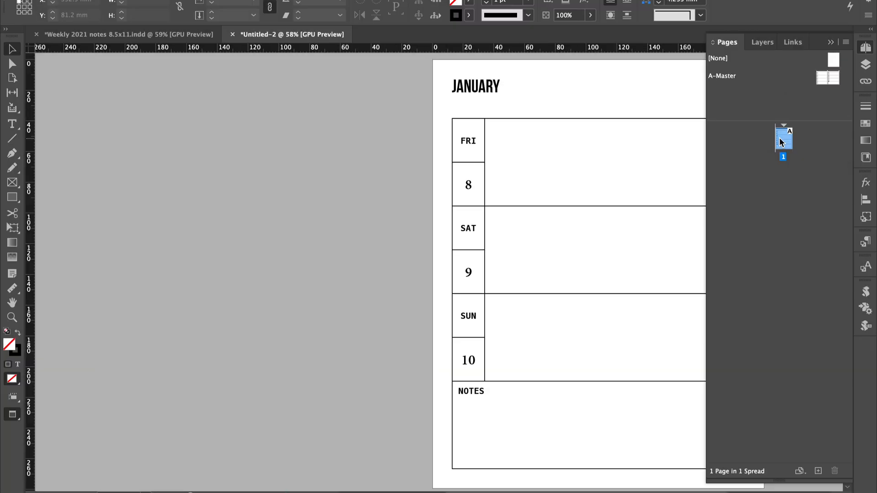
{"action": "left_click_drag", "start_coordinate": [350, 229], "coordinate": [174, 238]}
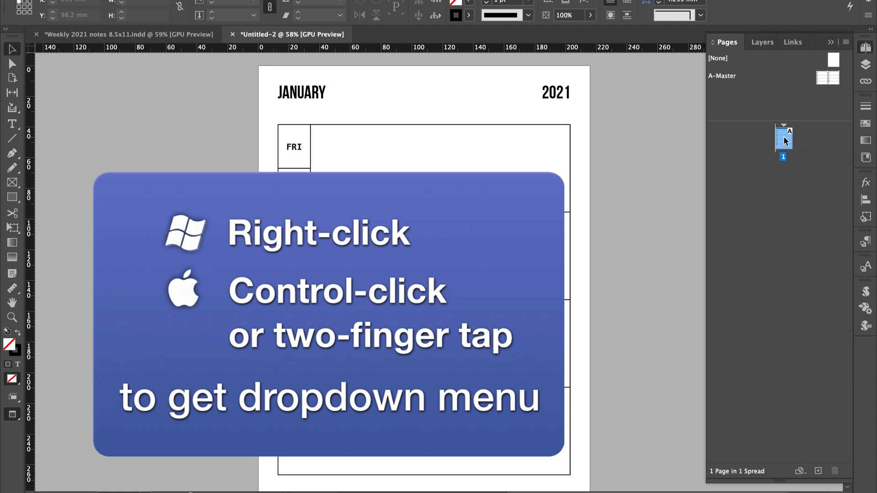
{"action": "right_click", "coordinate": [786, 141]}
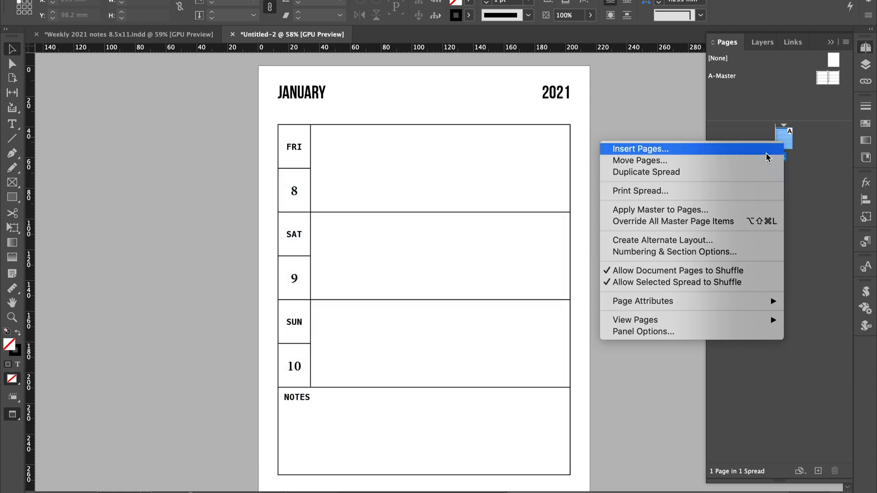
{"action": "left_click", "coordinate": [727, 155]}
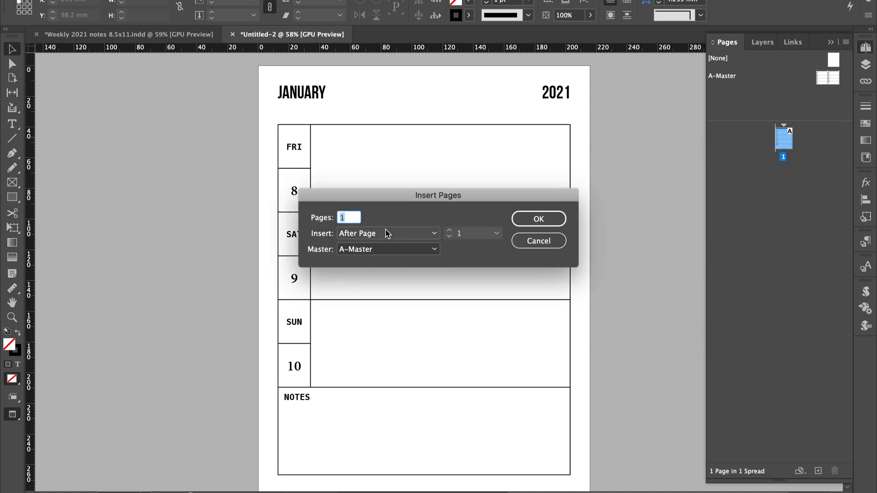
{"action": "type", "text": "20"}
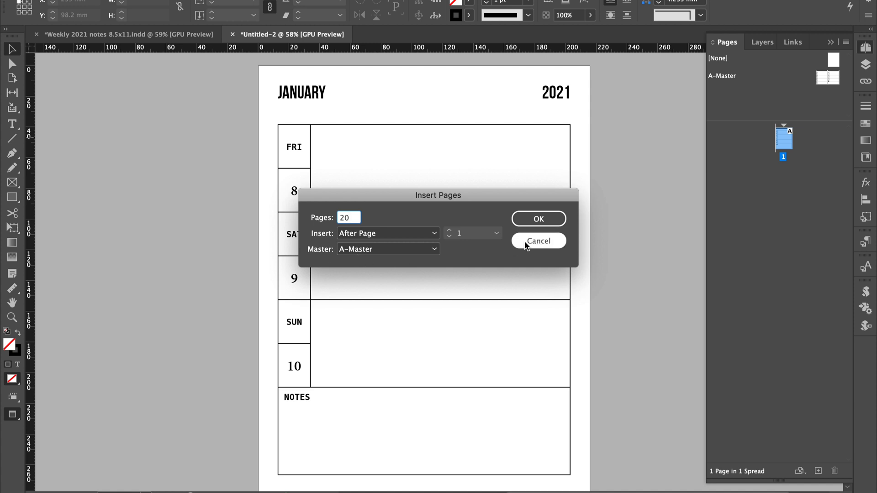
{"action": "left_click", "coordinate": [526, 220]}
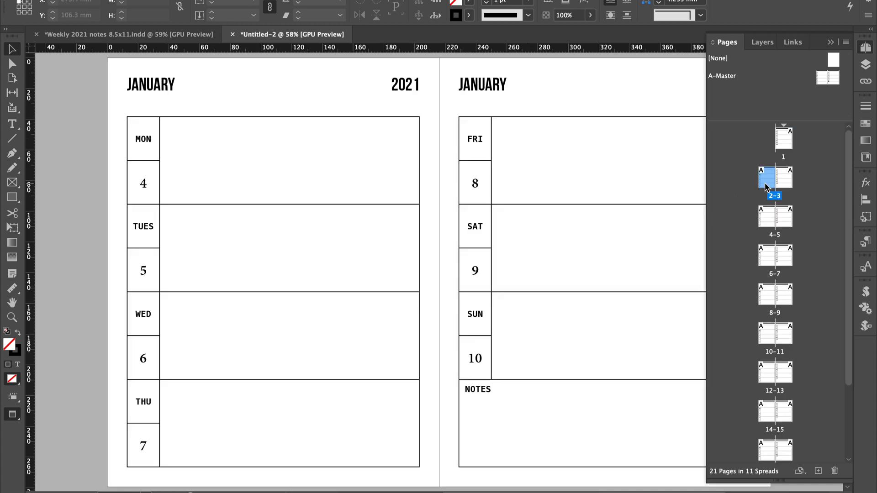
{"action": "double_click", "coordinate": [764, 182]}
{"action": "double_click", "coordinate": [766, 256]}
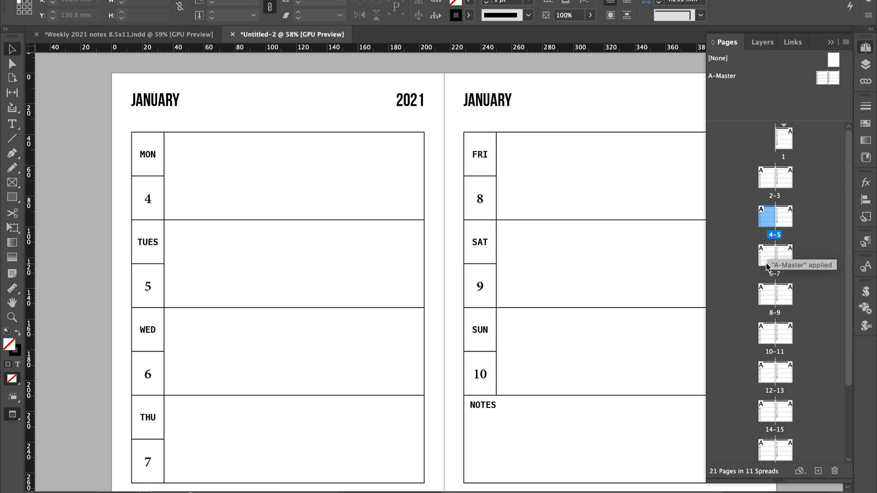
{"action": "double_click", "coordinate": [762, 298]}
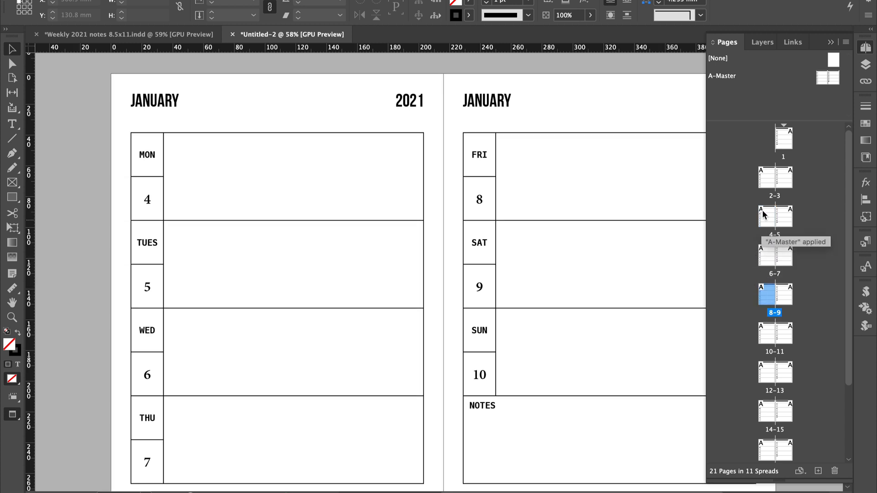
Apply the [None] master to document page 1 and check spread 2-3.
{"action": "left_click", "coordinate": [834, 58]}
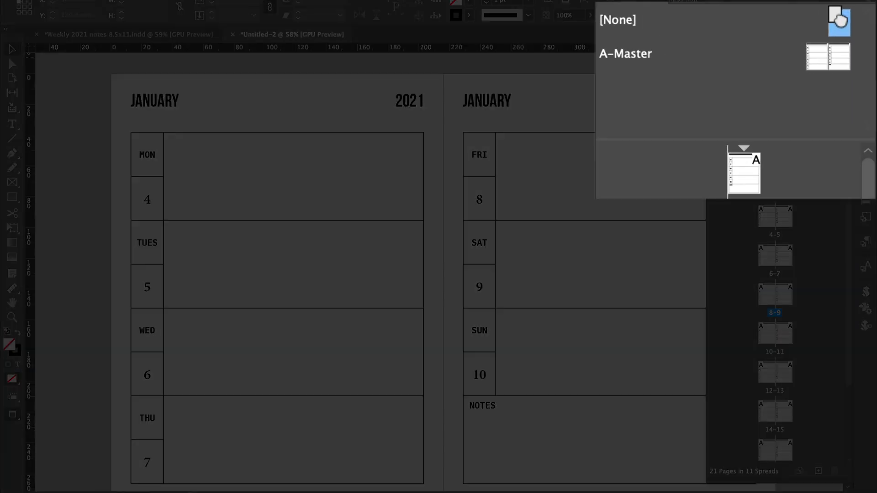
{"action": "left_click_drag", "start_coordinate": [836, 18], "coordinate": [788, 142]}
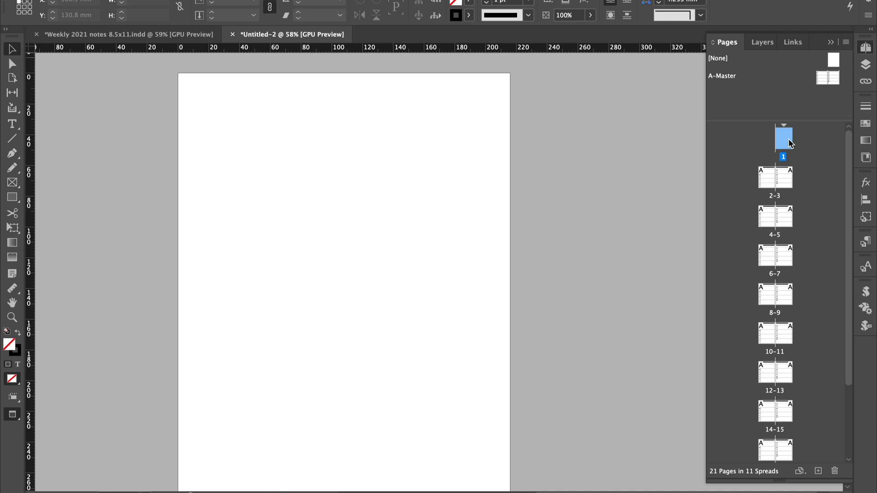
{"action": "double_click", "coordinate": [760, 180]}
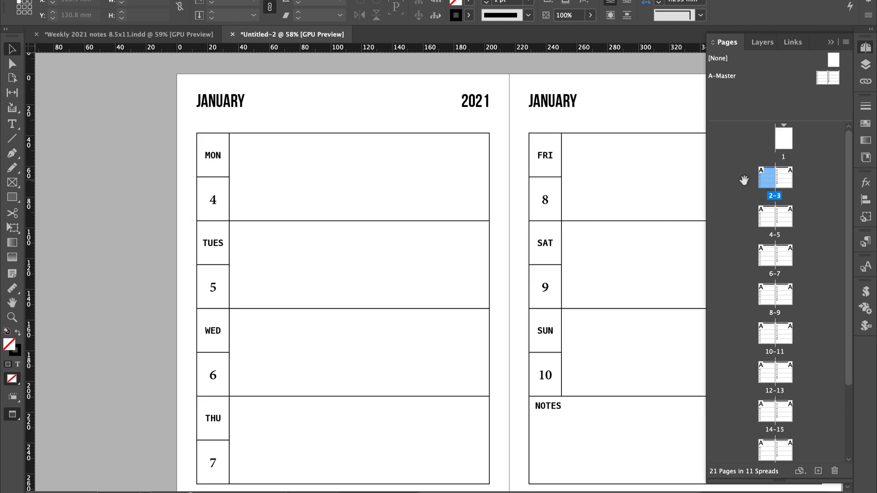
{"action": "scroll", "coordinate": [513, 206], "scroll_direction": "right", "scroll_amount": 3}
{"action": "scroll", "coordinate": [513, 206], "scroll_direction": "up", "scroll_amount": 1}
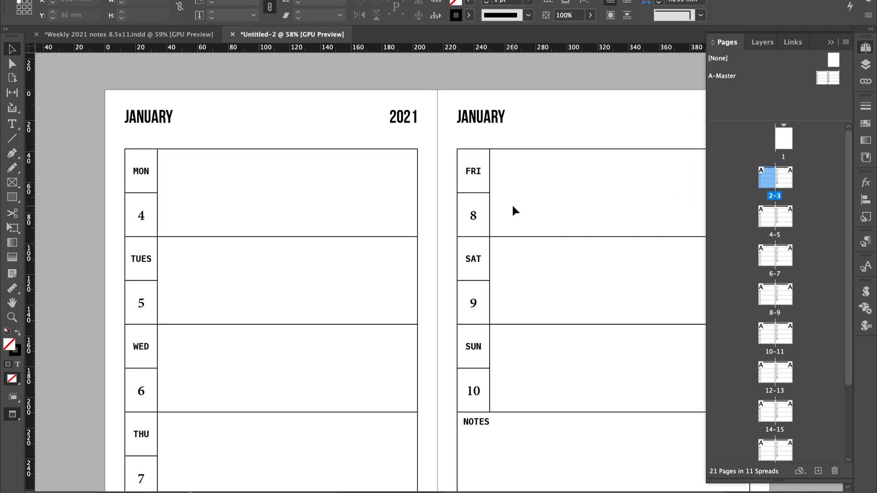
{"action": "scroll", "coordinate": [513, 209], "scroll_direction": "down", "scroll_amount": 3}
{"action": "scroll", "coordinate": [513, 210], "scroll_direction": "right", "scroll_amount": 1}
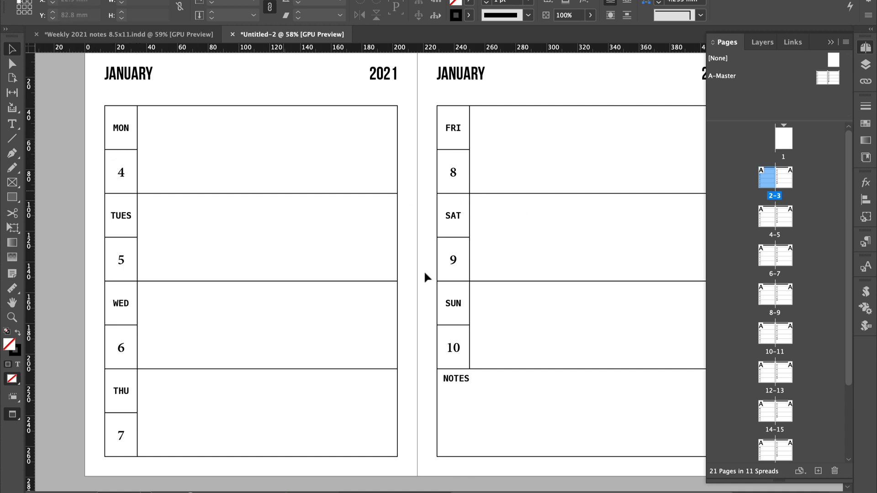
Override the master table on page 4 and set its Monday date to 11 and Tuesday date to 12.
{"action": "double_click", "coordinate": [769, 226]}
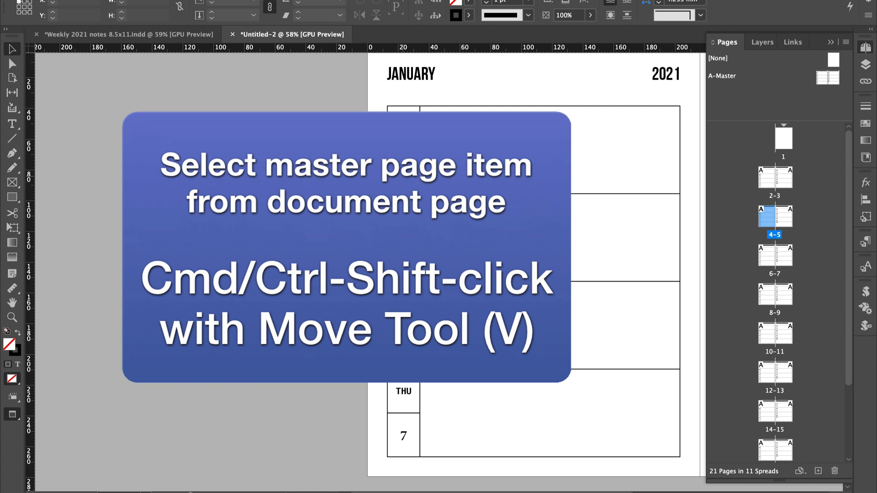
{"action": "left_click", "coordinate": [403, 180], "text": "shift+super"}
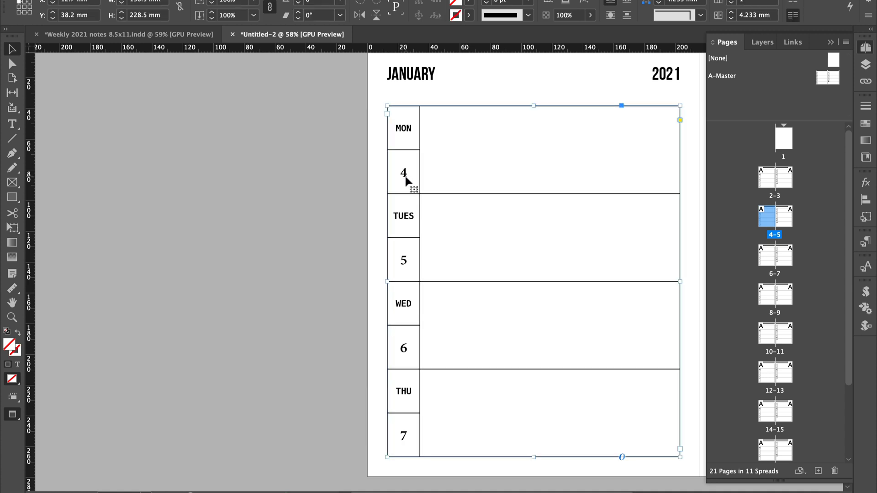
{"action": "double_click", "coordinate": [406, 180]}
{"action": "double_click", "coordinate": [400, 175]}
{"action": "type", "text": "11"}
{"action": "double_click", "coordinate": [404, 260]}
{"action": "type", "text": "12"}
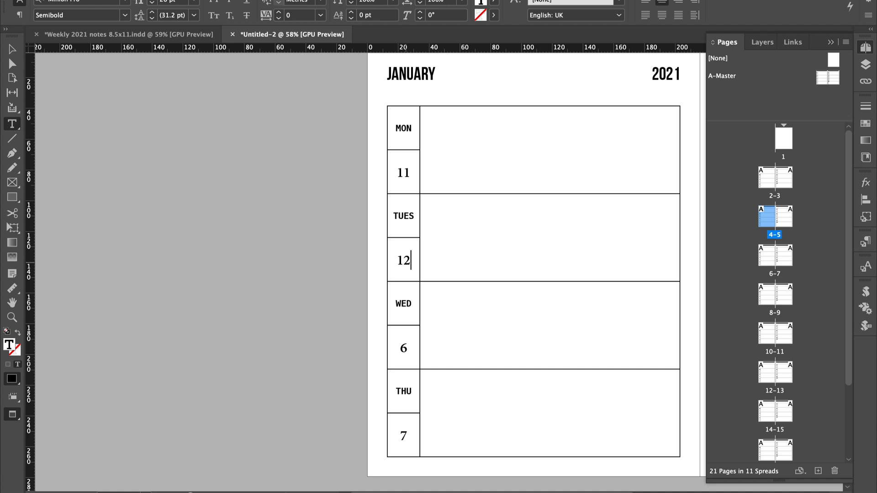
Switch to the Weekly 2021 notes 8.5x11 document and look through its dated weekly spreads, starting from pages 4-5.
{"action": "left_click", "coordinate": [89, 35]}
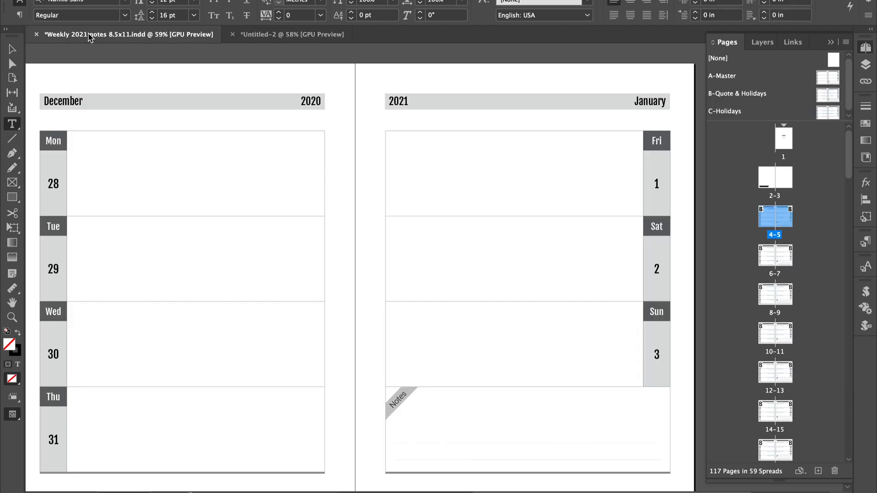
{"action": "left_click", "coordinate": [53, 183]}
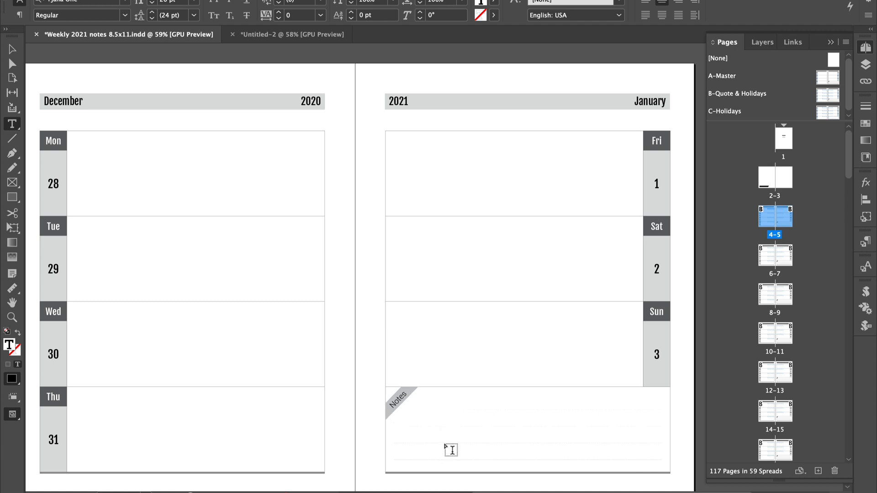
{"action": "scroll", "coordinate": [538, 444], "scroll_direction": "down", "scroll_amount": 8}
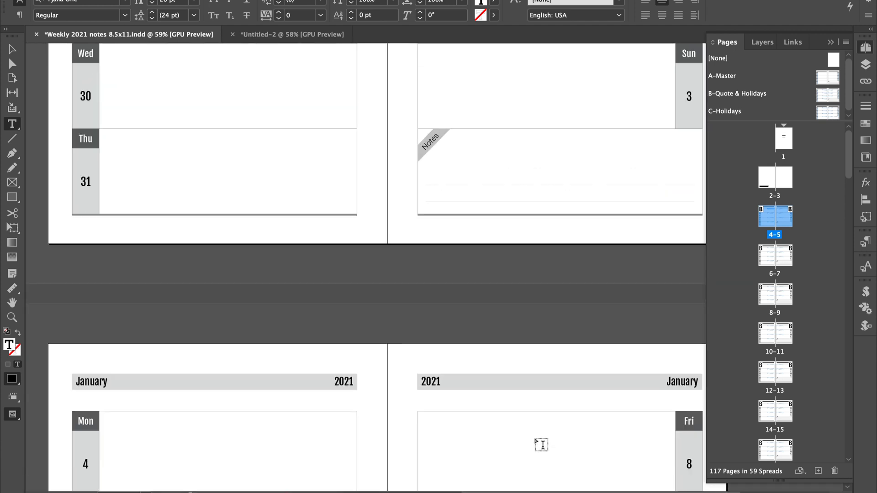
{"action": "scroll", "coordinate": [541, 445], "scroll_direction": "down", "scroll_amount": 20}
{"action": "scroll", "coordinate": [541, 445], "scroll_direction": "down", "scroll_amount": 20}
{"action": "scroll", "coordinate": [541, 444], "scroll_direction": "down", "scroll_amount": 20}
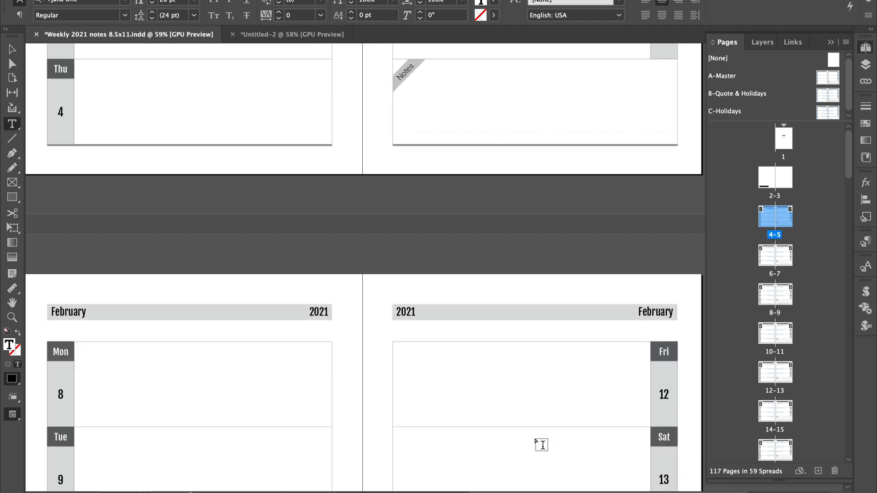
{"action": "scroll", "coordinate": [541, 444], "scroll_direction": "down", "scroll_amount": 20}
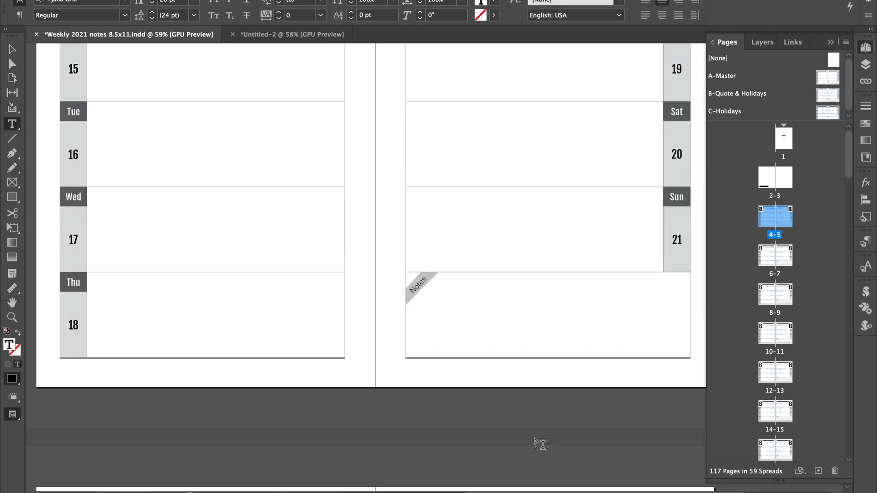
{"action": "scroll", "coordinate": [541, 444], "scroll_direction": "down", "scroll_amount": 20}
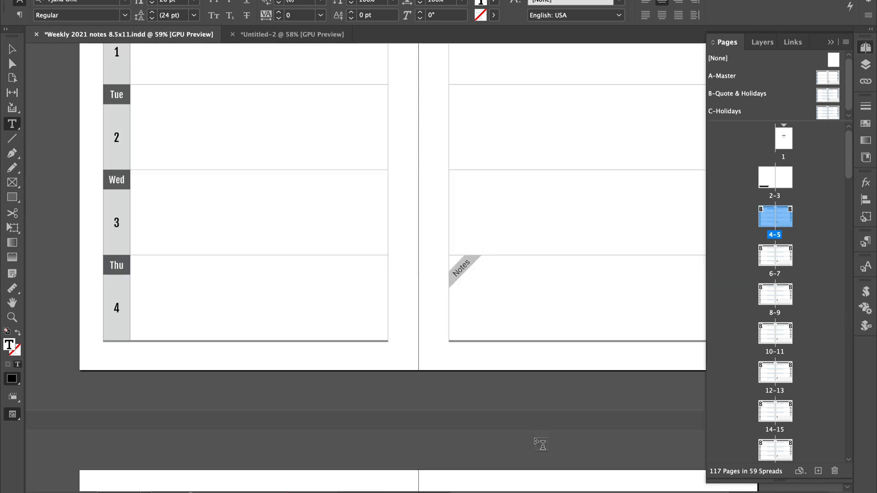
{"action": "scroll", "coordinate": [800, 358], "scroll_direction": "down", "scroll_amount": 20}
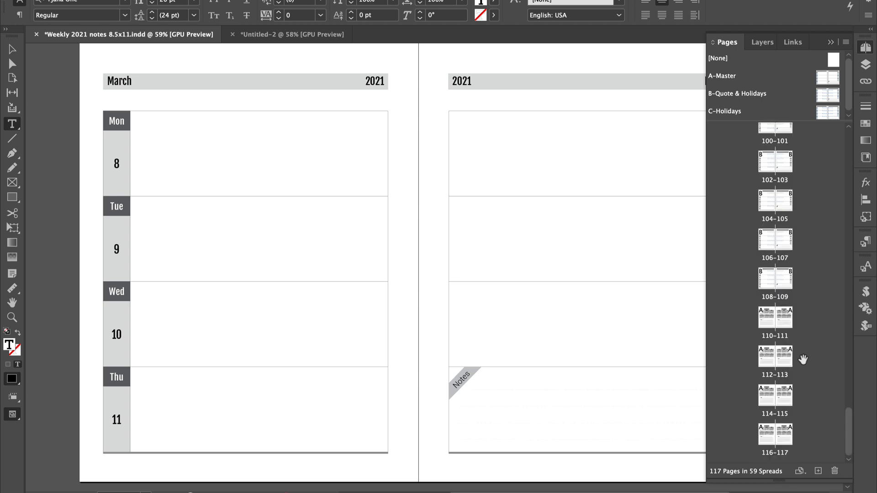
Open spread 110-111 and look through the year-at-a-glance calendar pages as far as 2021.
{"action": "left_click", "coordinate": [763, 322]}
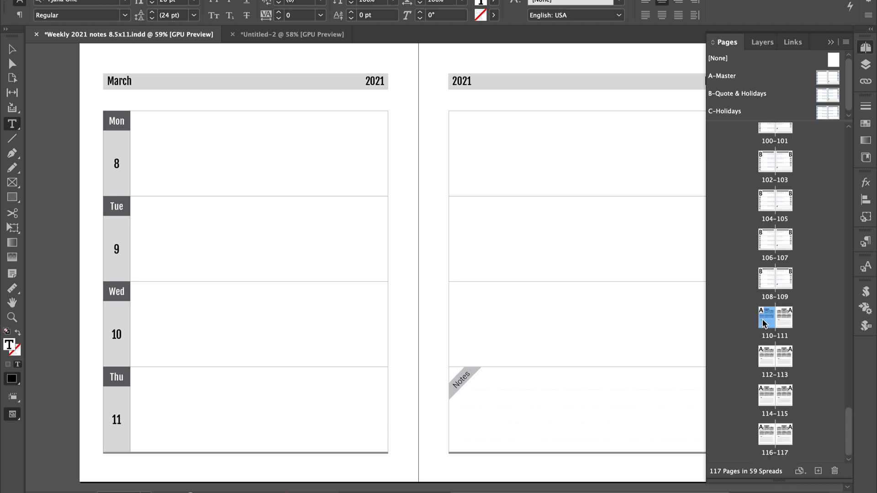
{"action": "double_click", "coordinate": [763, 322]}
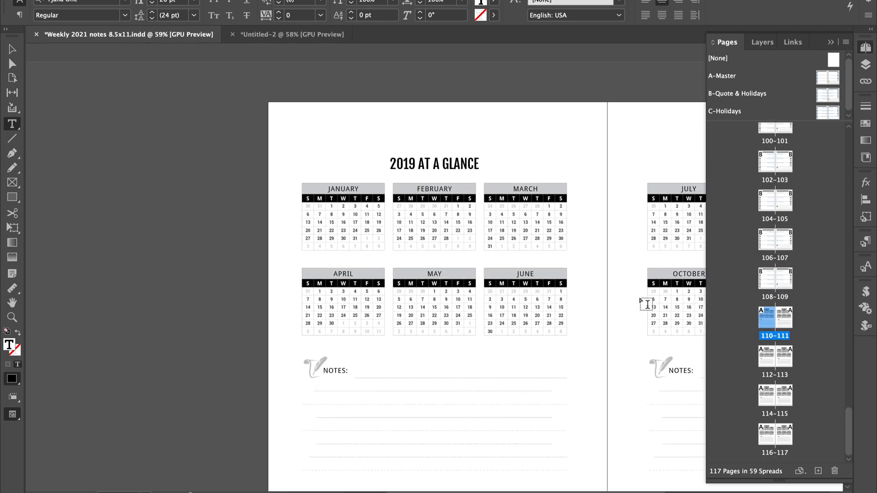
{"action": "scroll", "coordinate": [647, 304], "scroll_direction": "down", "scroll_amount": 5}
{"action": "scroll", "coordinate": [646, 304], "scroll_direction": "down", "scroll_amount": 10}
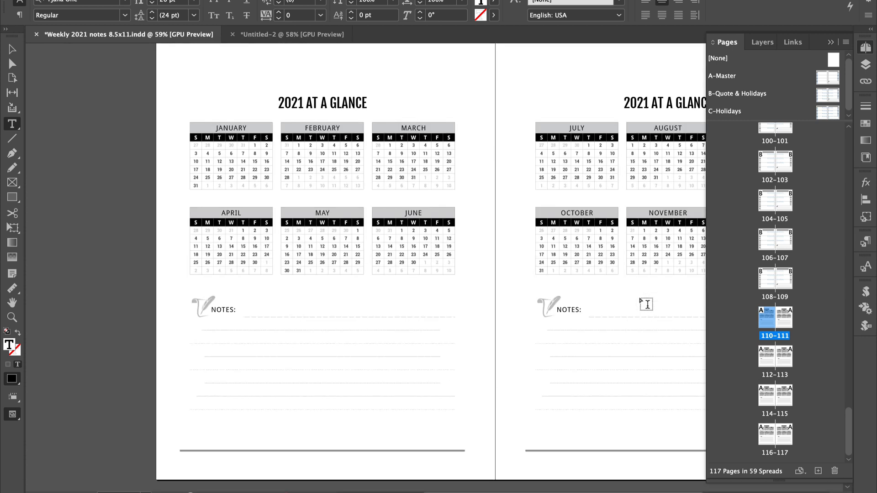